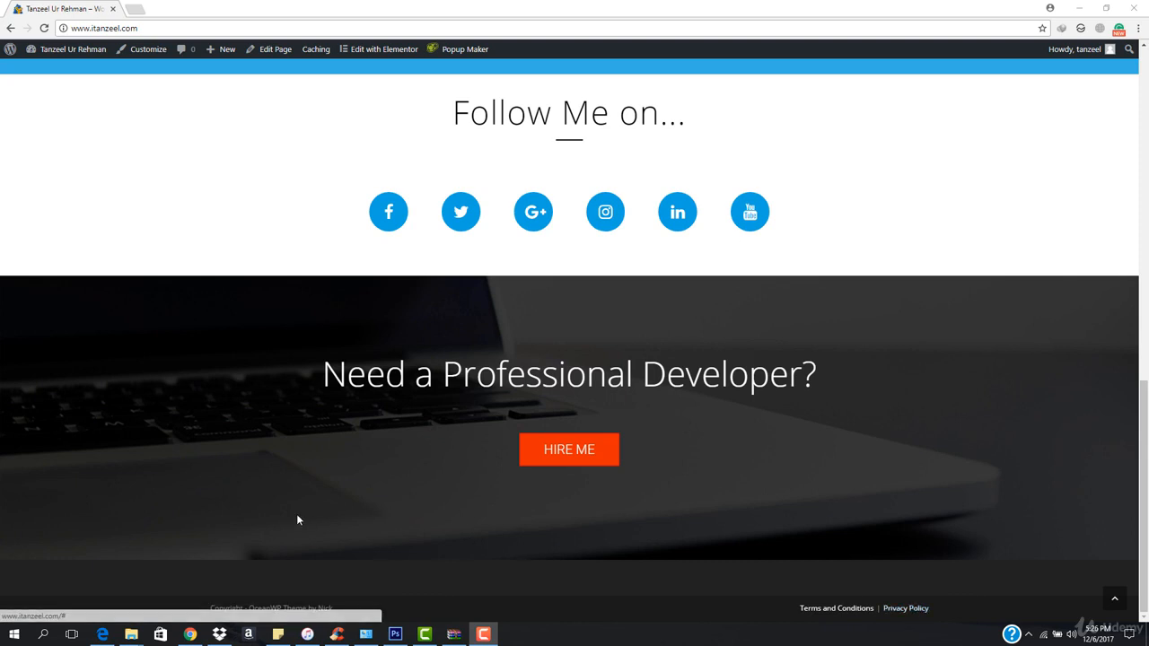
Step: Open the site's theme customizer and go to the Footer Widgets settings
click(149, 49)
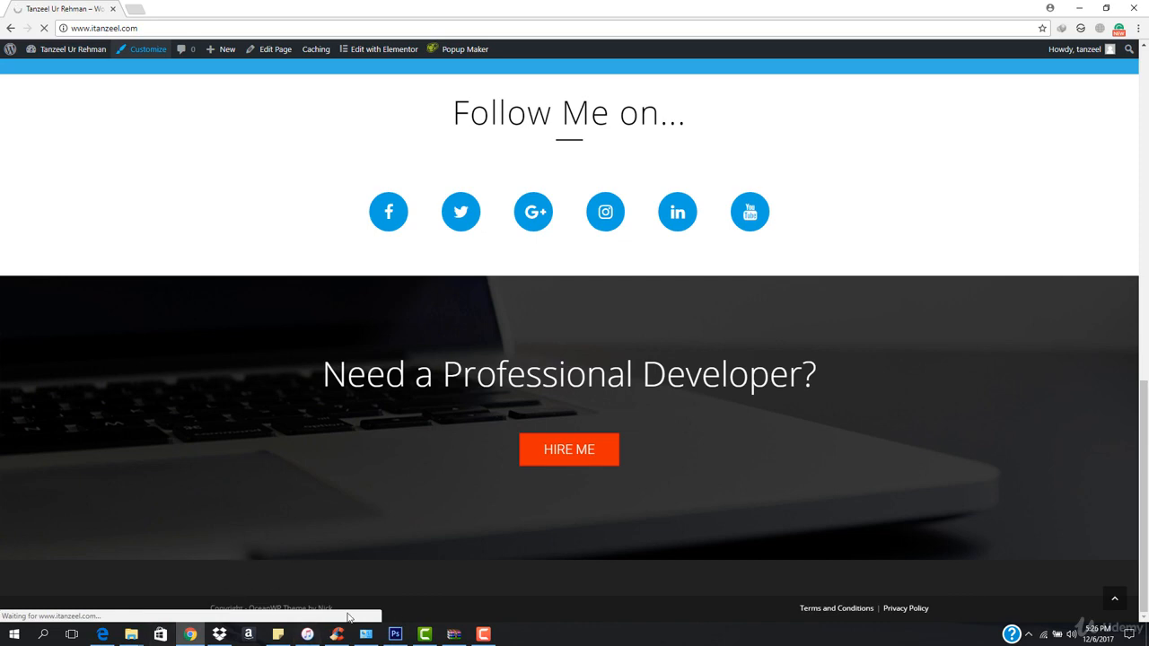
scroll(343, 579, up, 15)
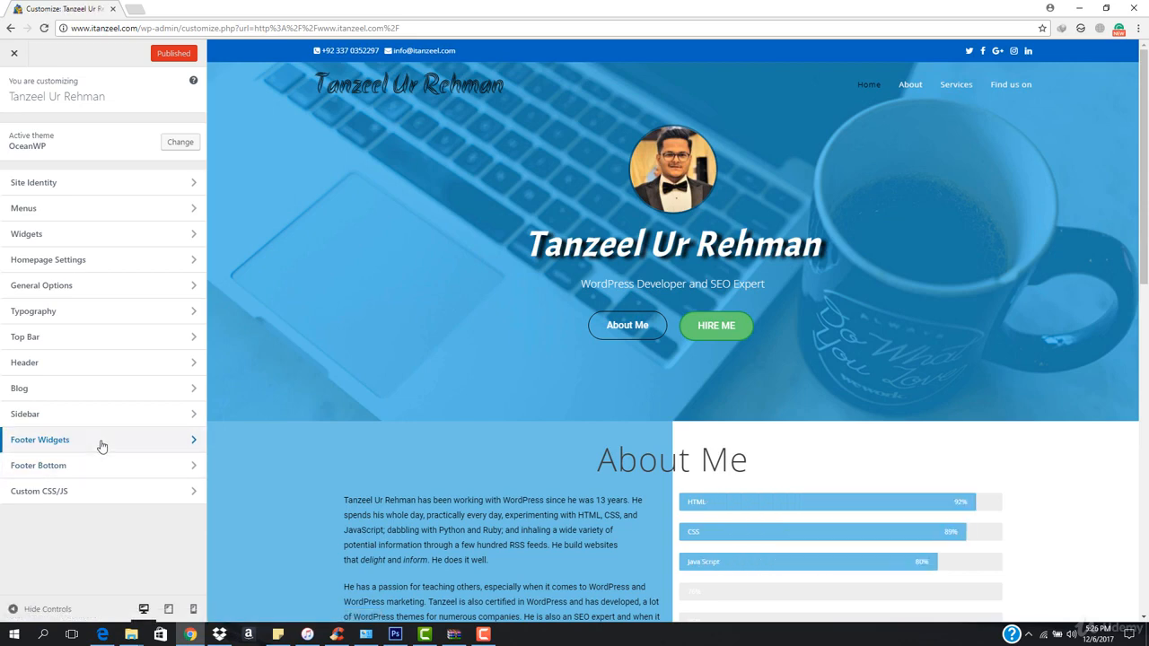
click(101, 444)
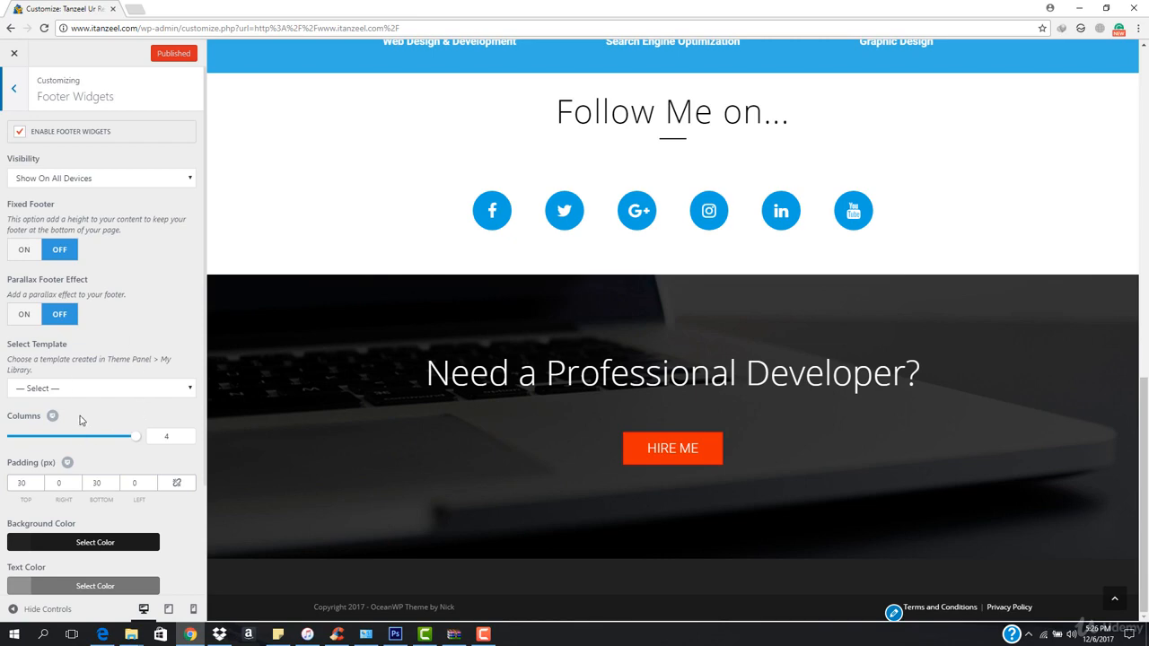
Step: Disable the footer widgets and review the page preview
scroll(570, 383, up, 14)
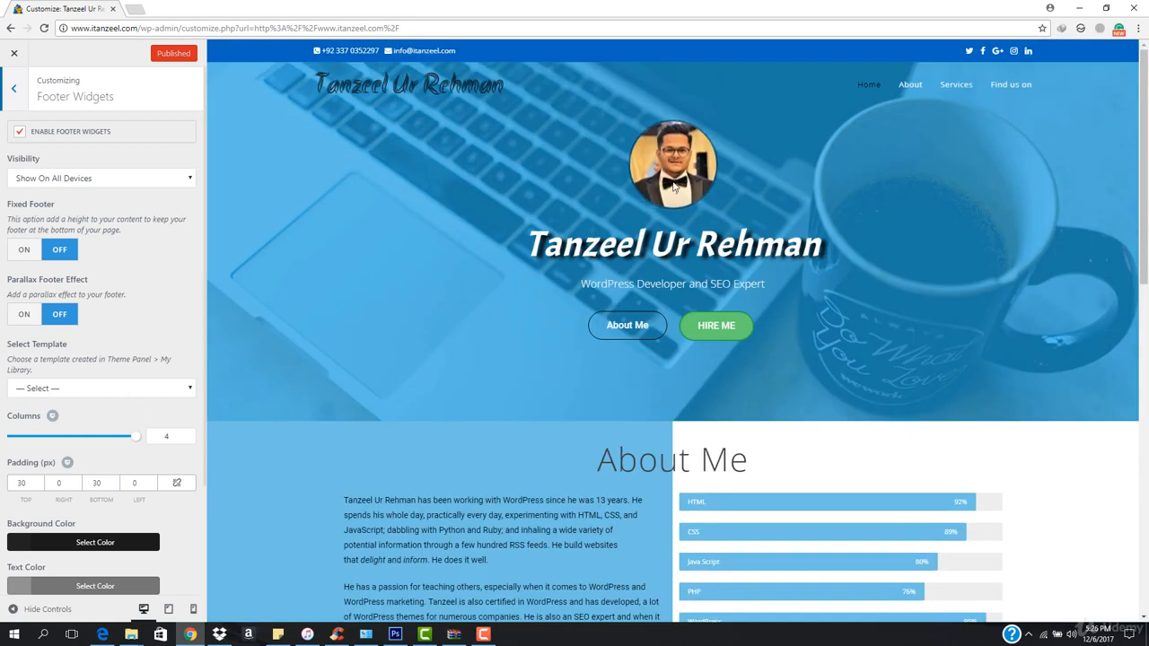
scroll(655, 225, down, 12)
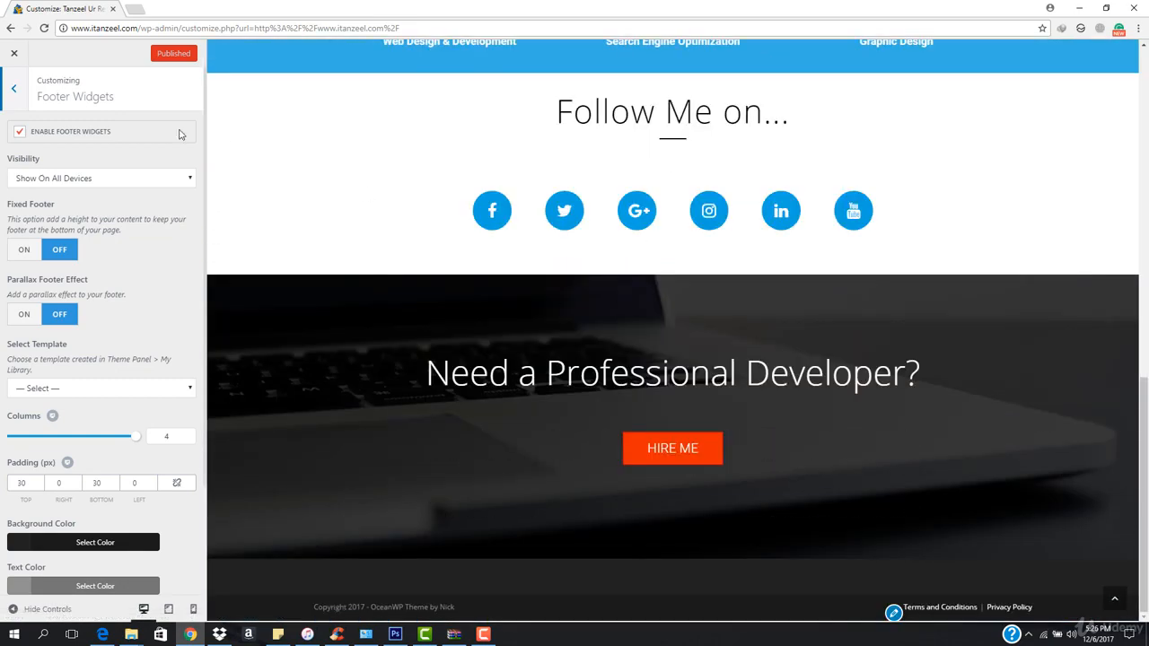
click(20, 132)
click(20, 132)
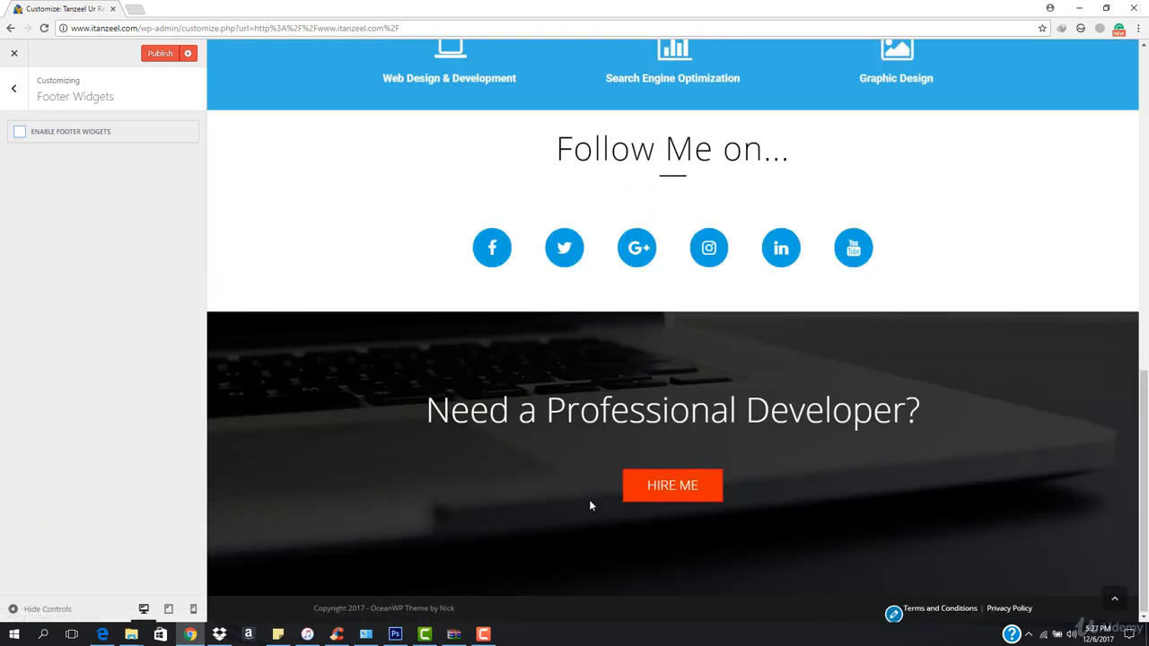
scroll(367, 425, up, 15)
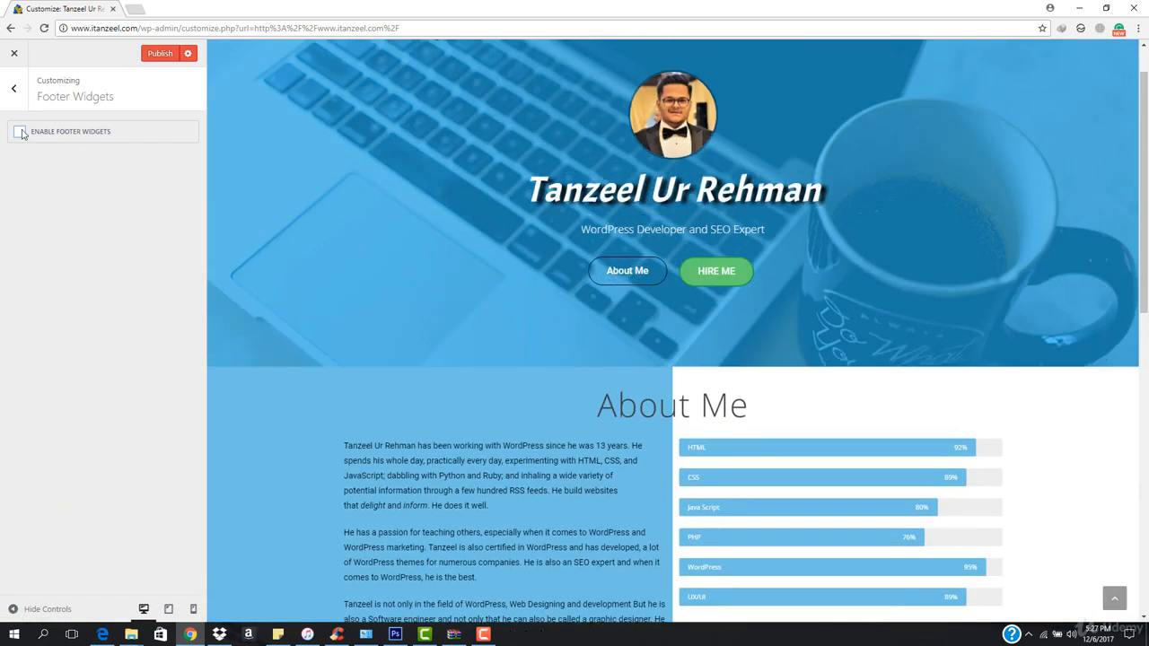
Step: In the Footer Bottom settings, replace the word "Copyright" in the copyright text with the "&copy;" symbol code
click(16, 87)
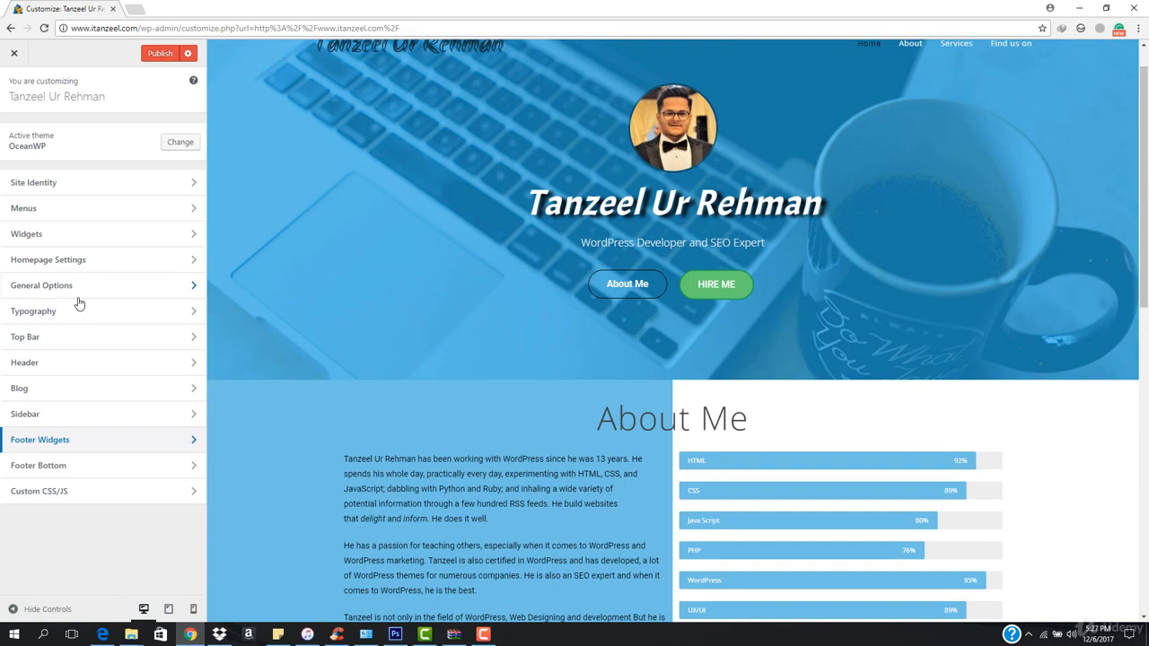
click(81, 467)
scroll(526, 307, down, 15)
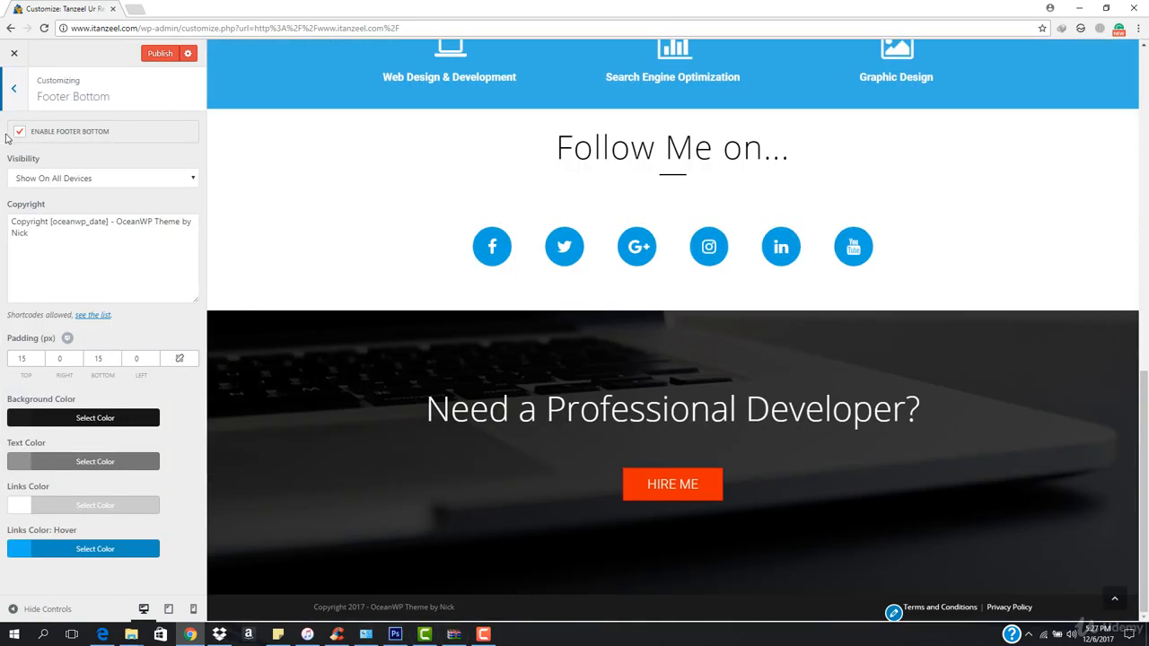
click(133, 261)
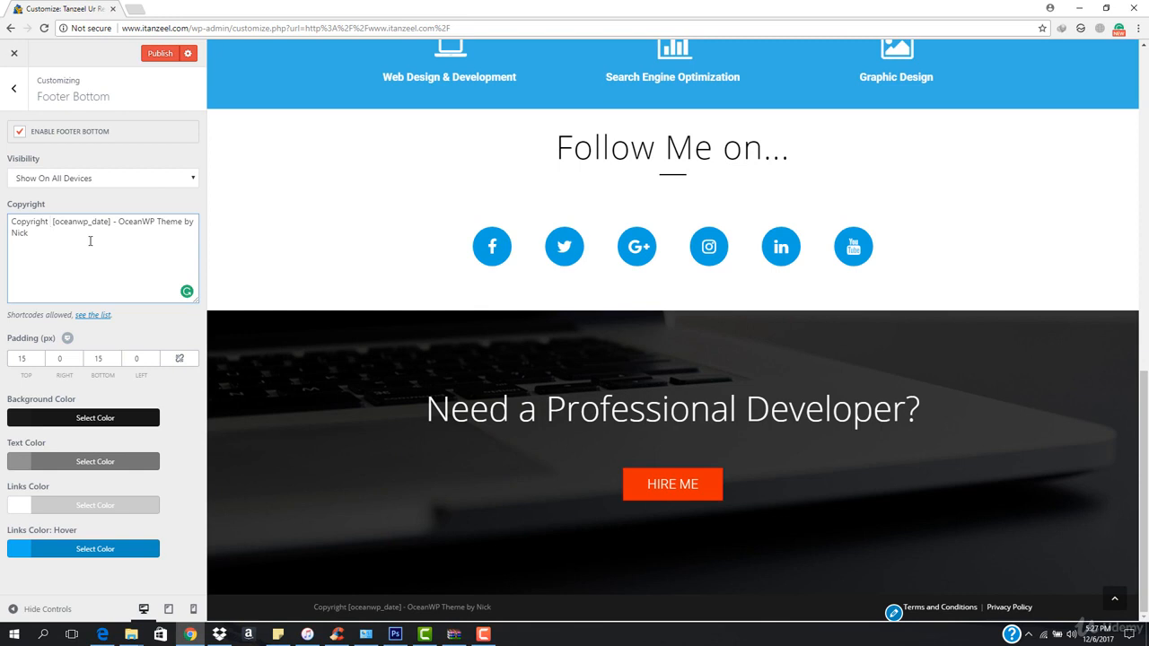
key(BackSpace)
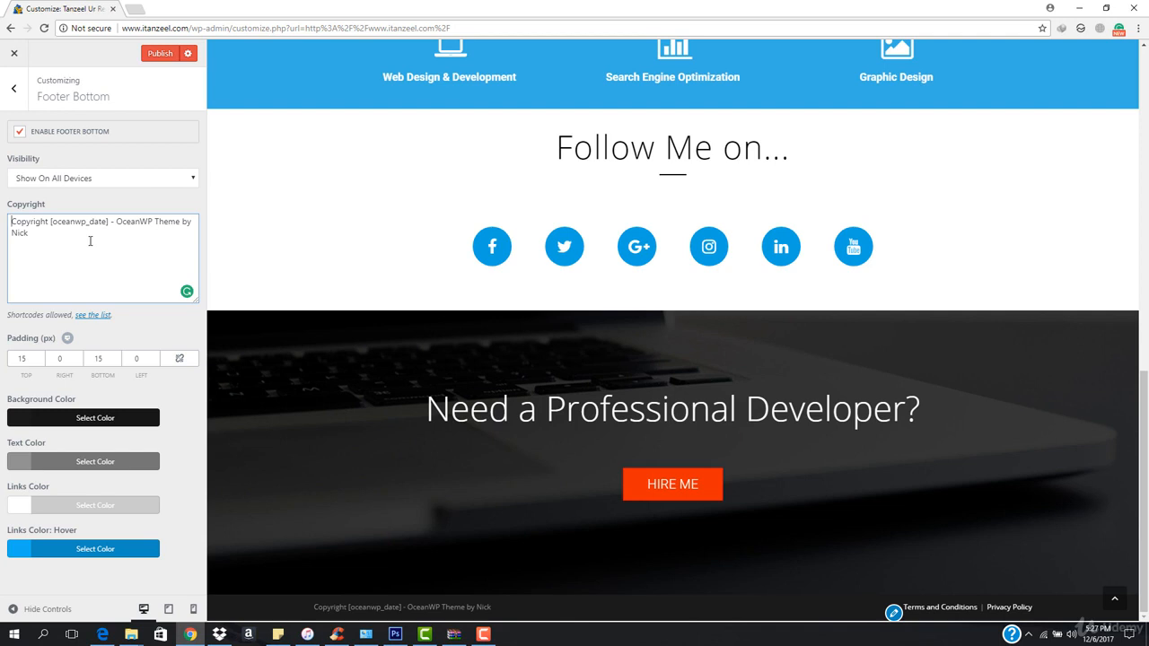
key(shift+Right)
key(shift+Right)
key(shift+Right)
text(&)
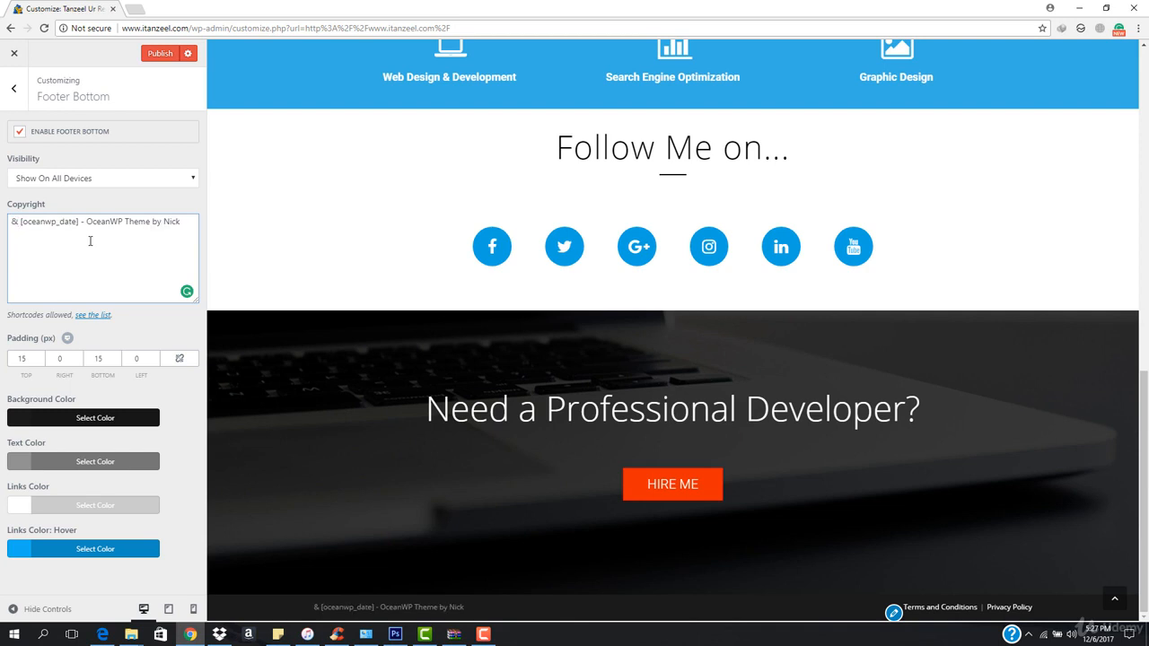
text(copy;)
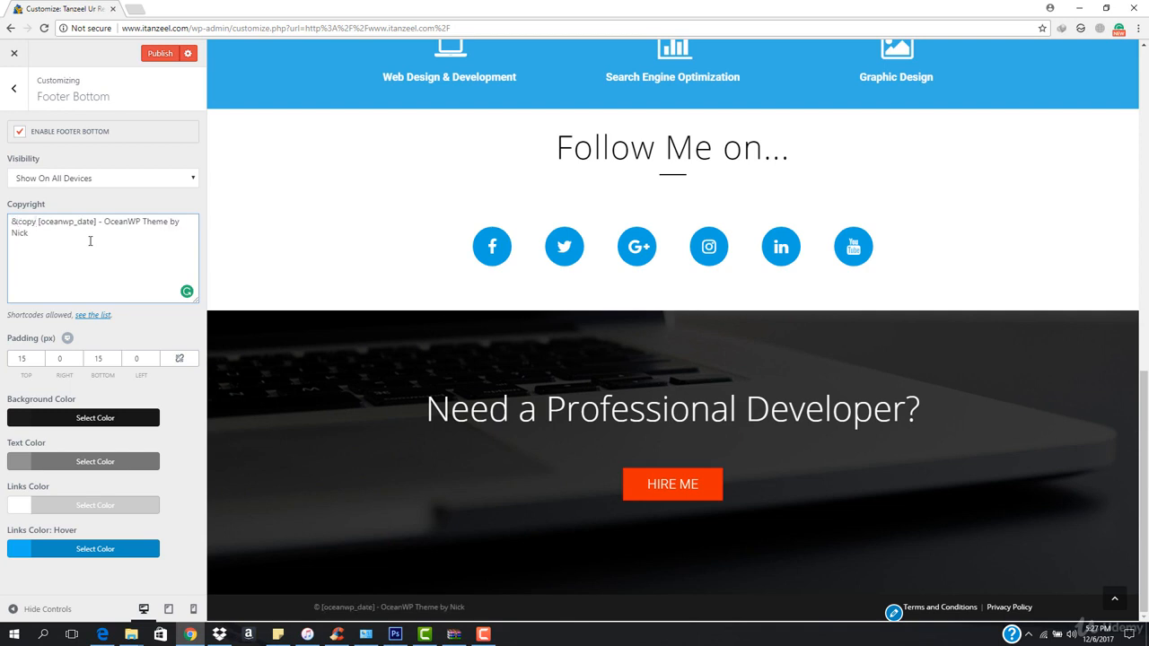
text(;)
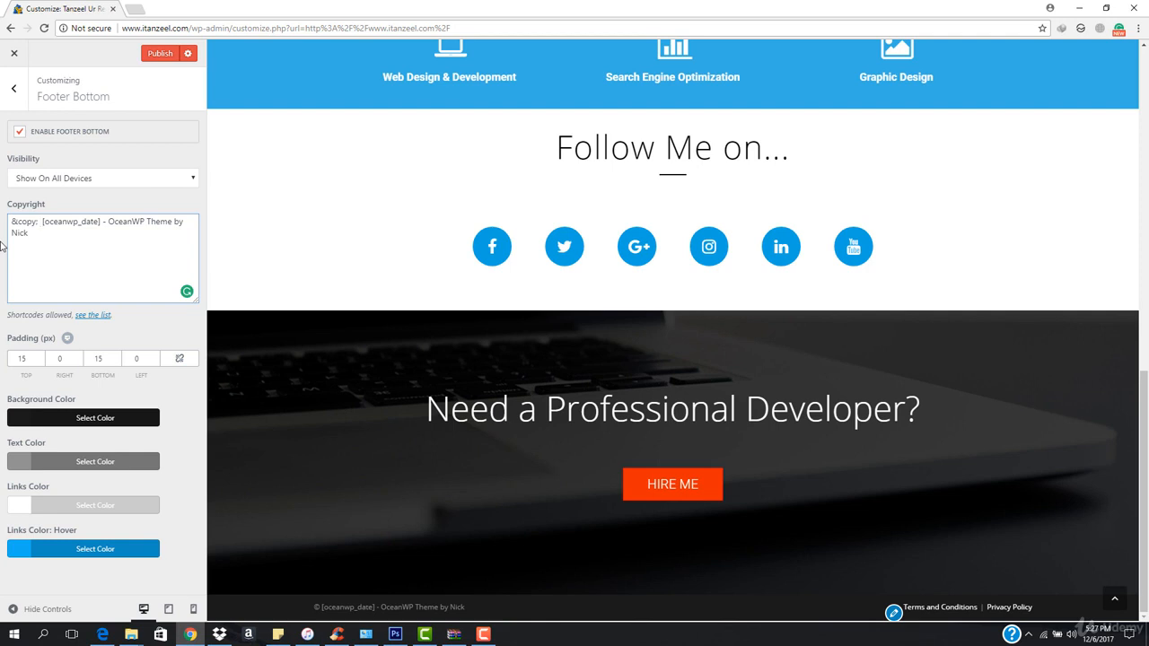
Step: Insert "itanzeel.com" between the copyright symbol code and the [oceanwp_date] shortcode
text(|)
text(ta)
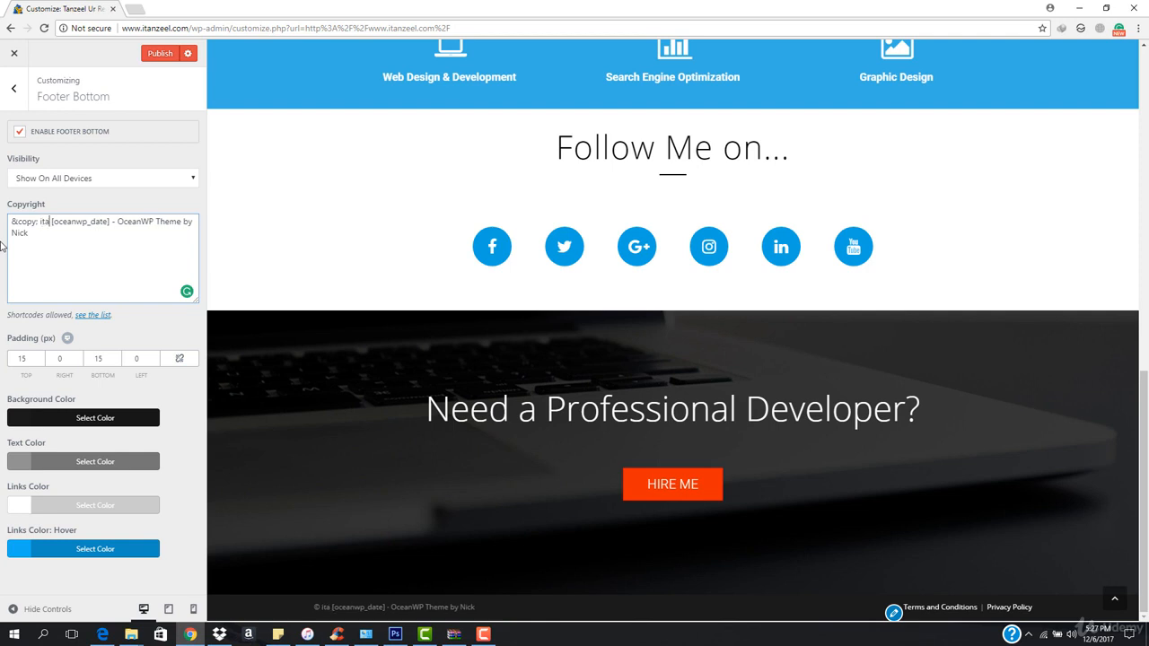
text(nzeel)
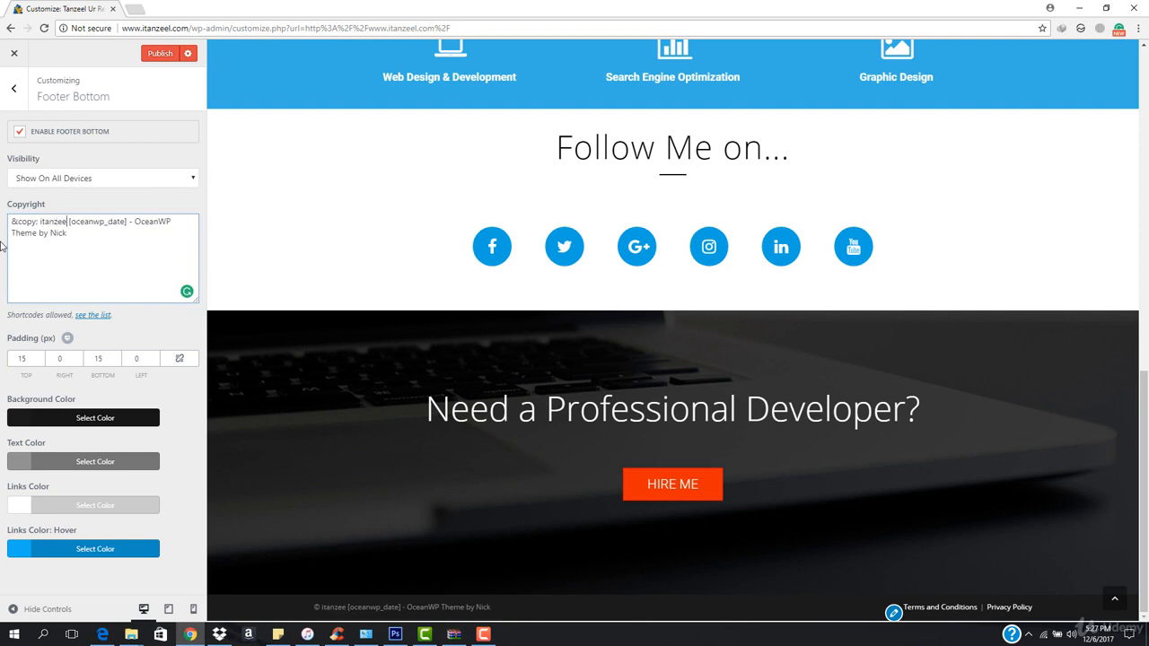
text(.com)
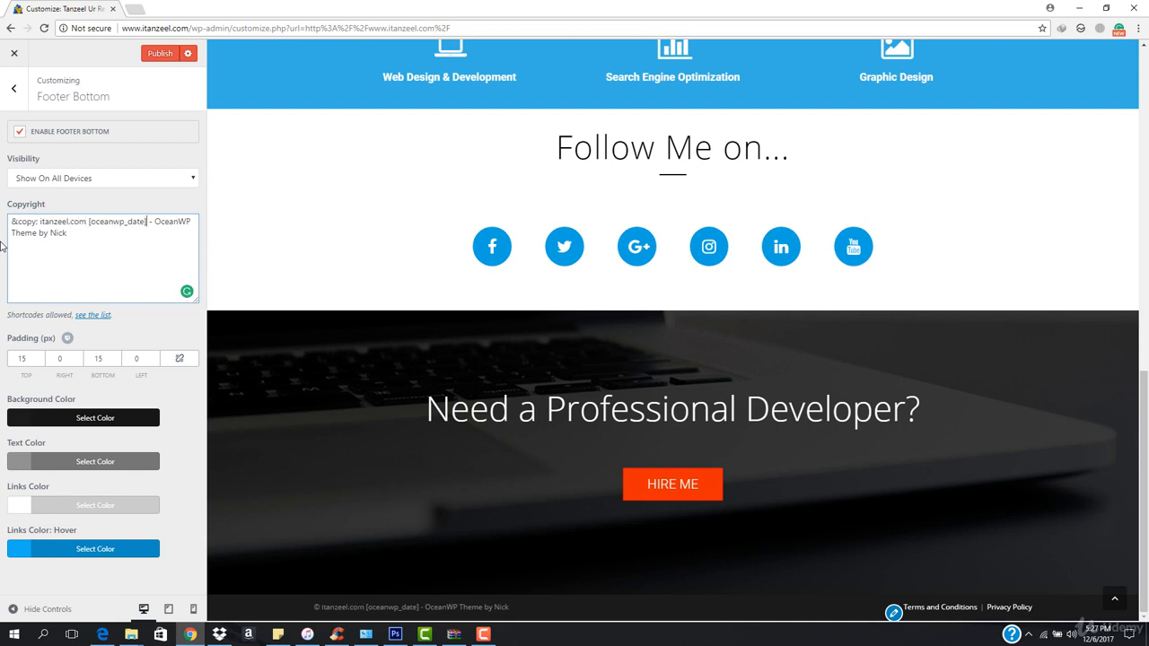
Step: Replace the theme credit after the dash in the copyright text with "Website Designed with"
key(ctrl+shift+End)
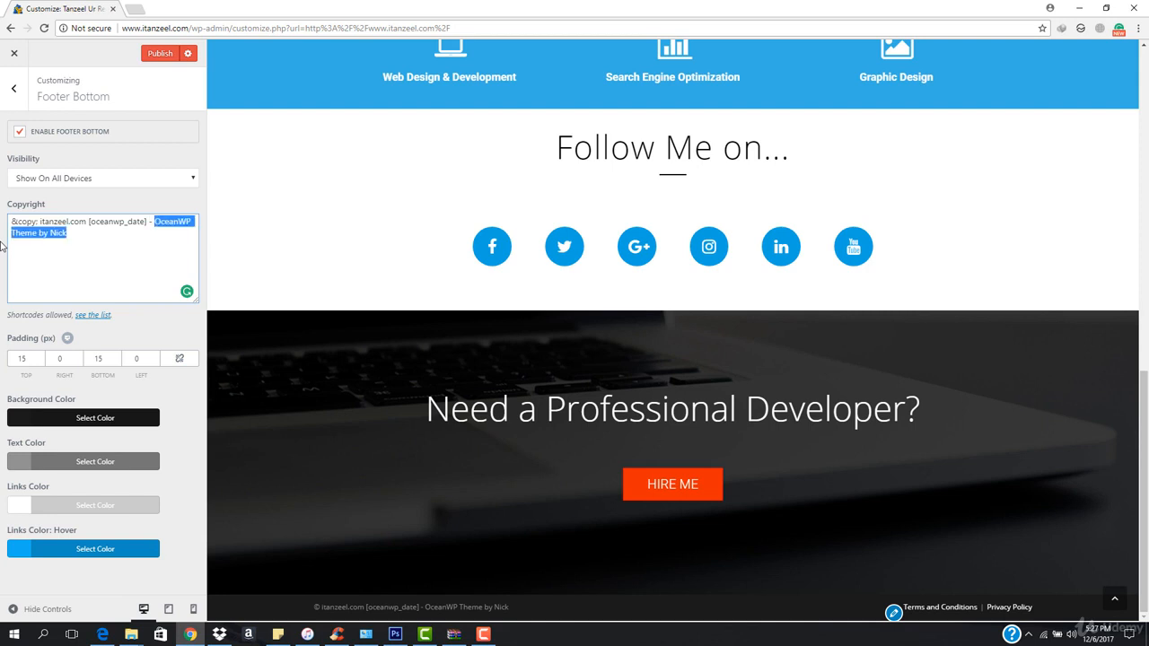
text(Designed)
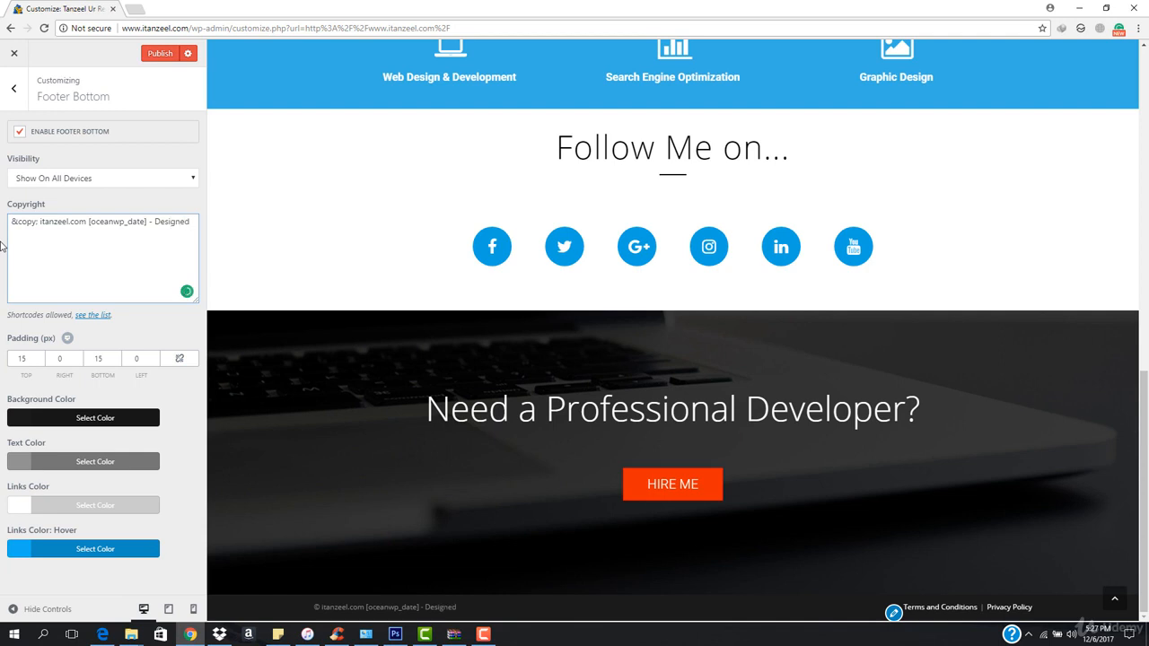
key(BackSpace)
key(BackSpace)
key(BackSpace)
key(BackSpace)
key(BackSpace)
key(BackSpace)
key(BackSpace)
text(Website Designe)
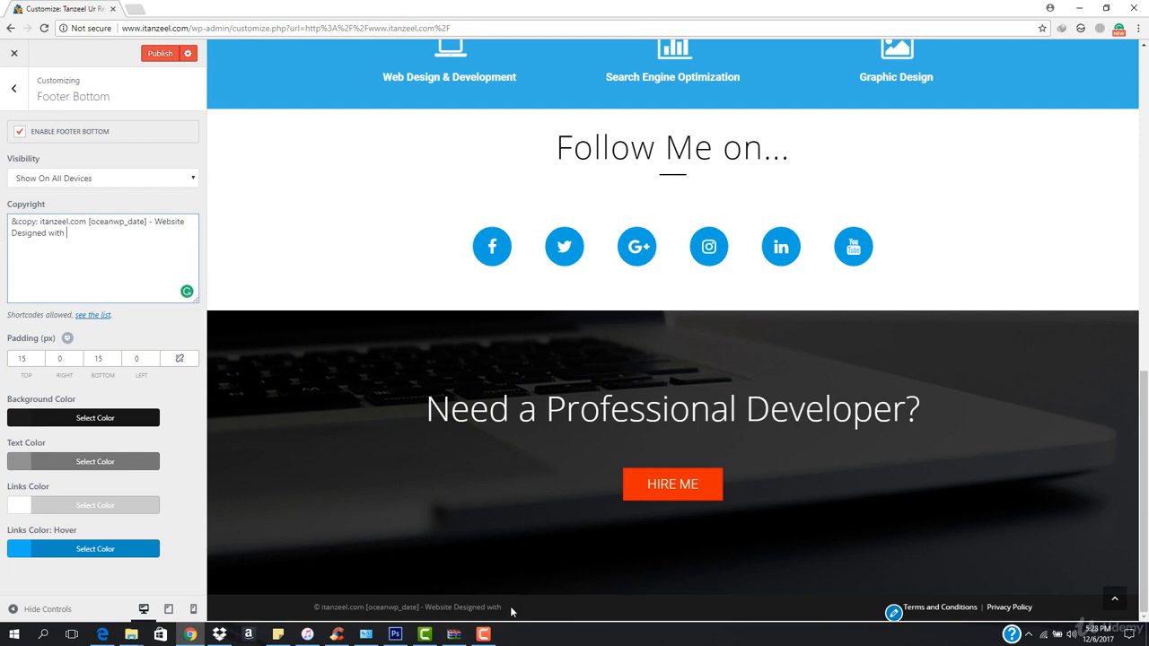
Step: Open the Font Awesome icons page, fontawesome.io/icons/, in a new browser tab
click(134, 9)
text(font)
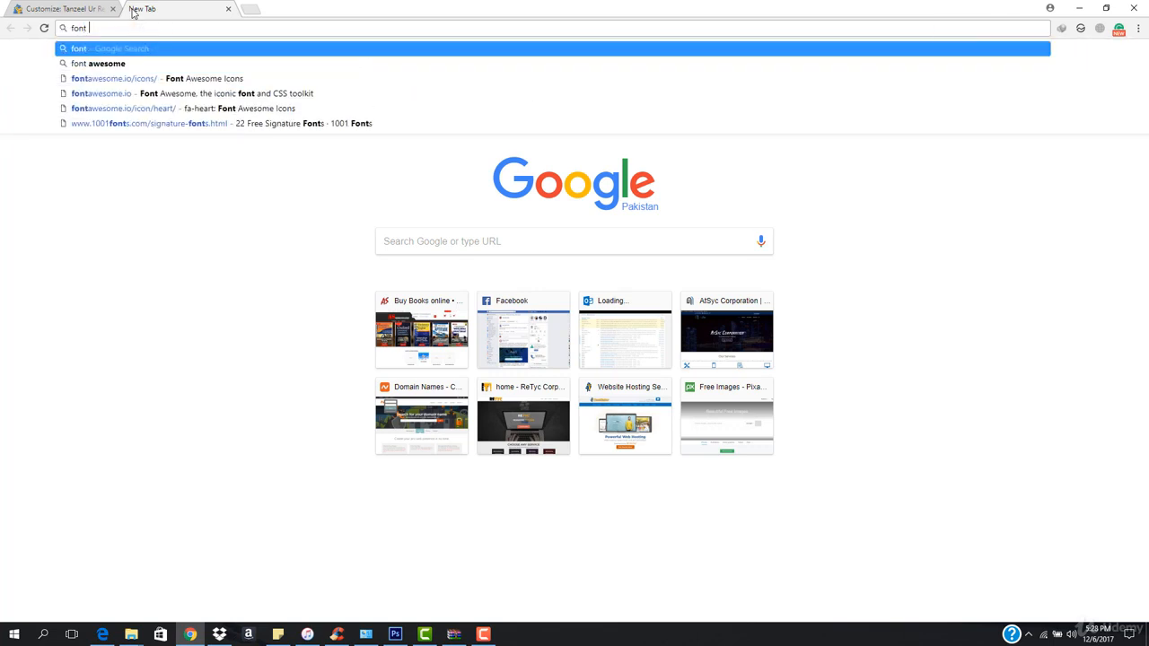
key(Down)
key(Down)
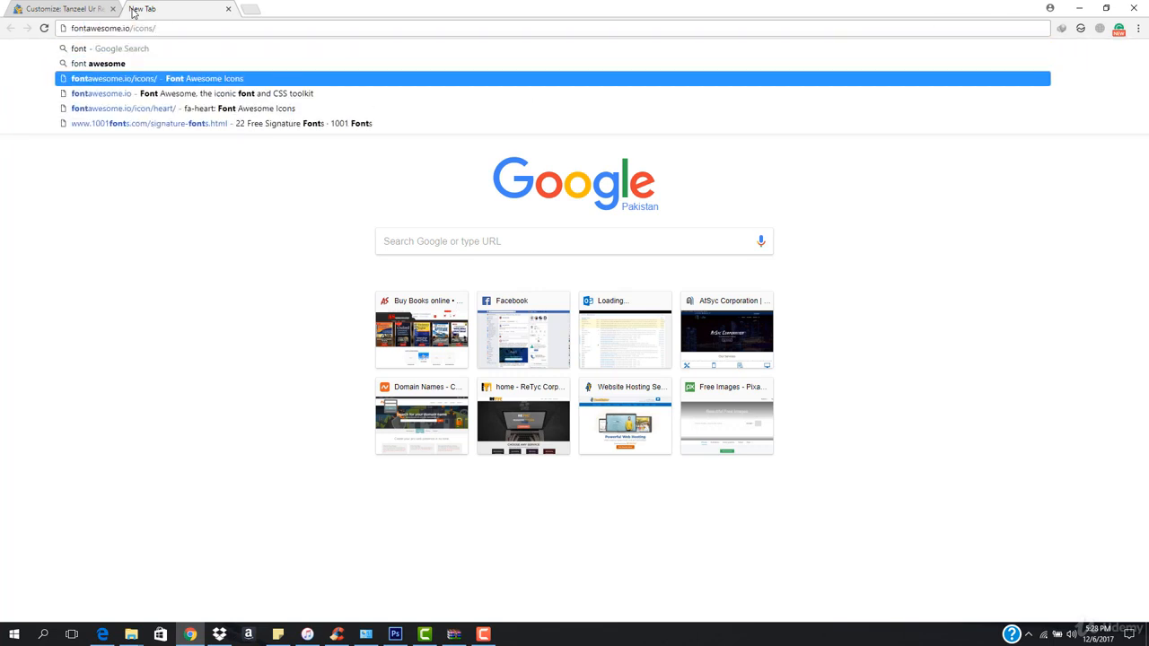
key(Return)
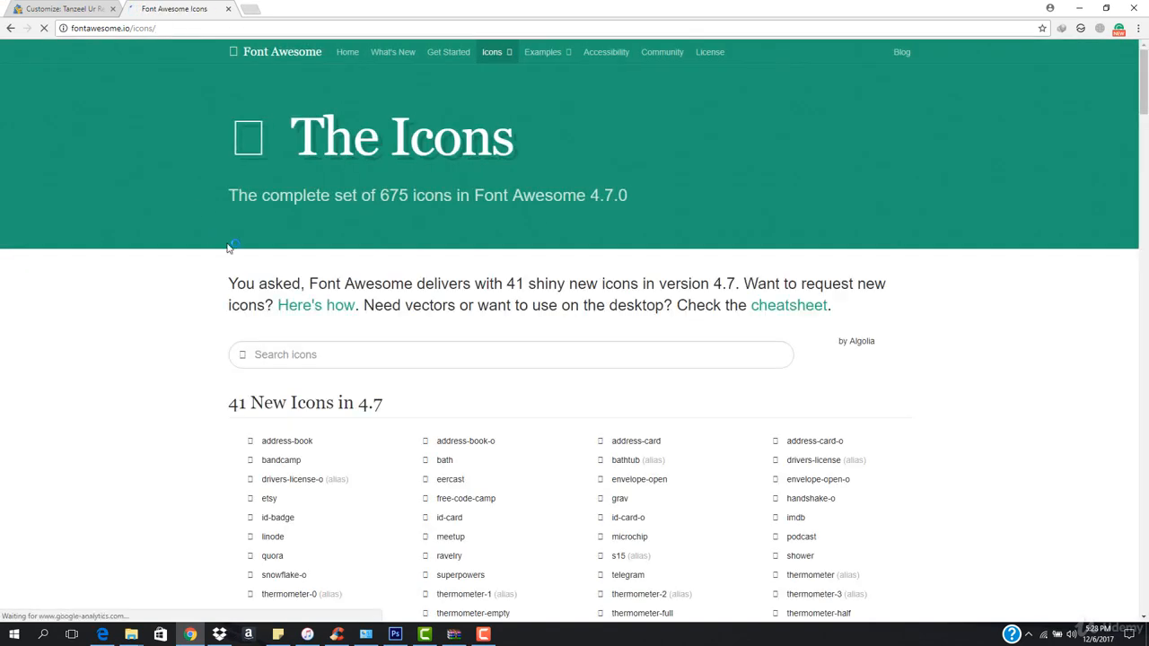
Step: Search the icons for "heart", open the heart icon and copy its HTML code
click(352, 357)
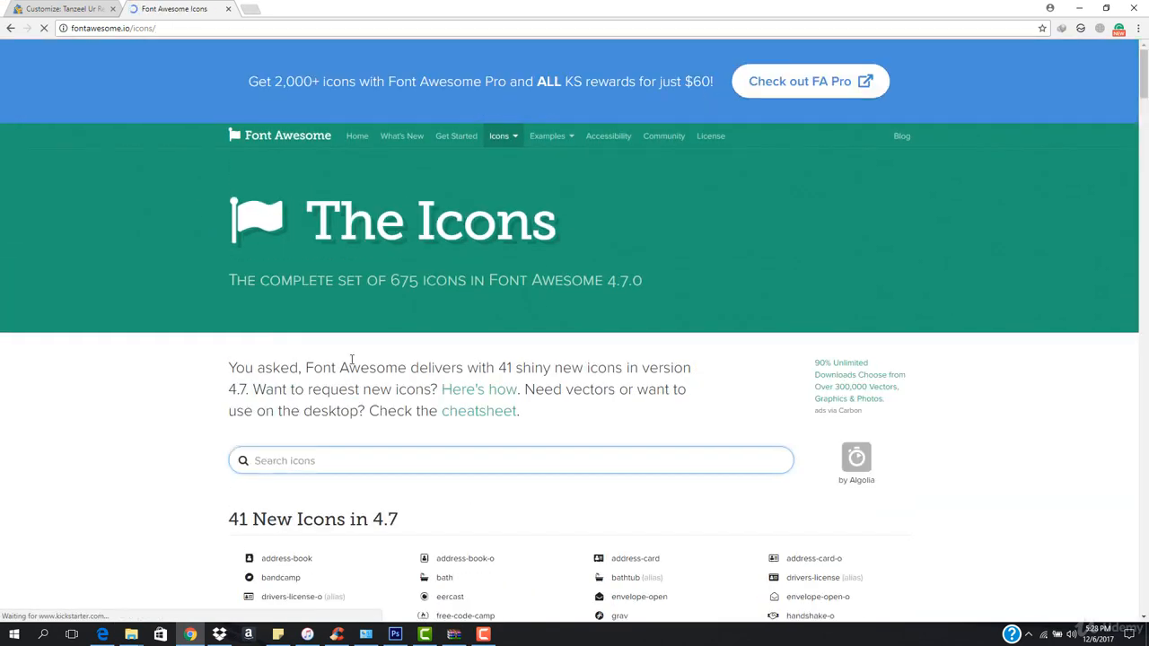
text(heart)
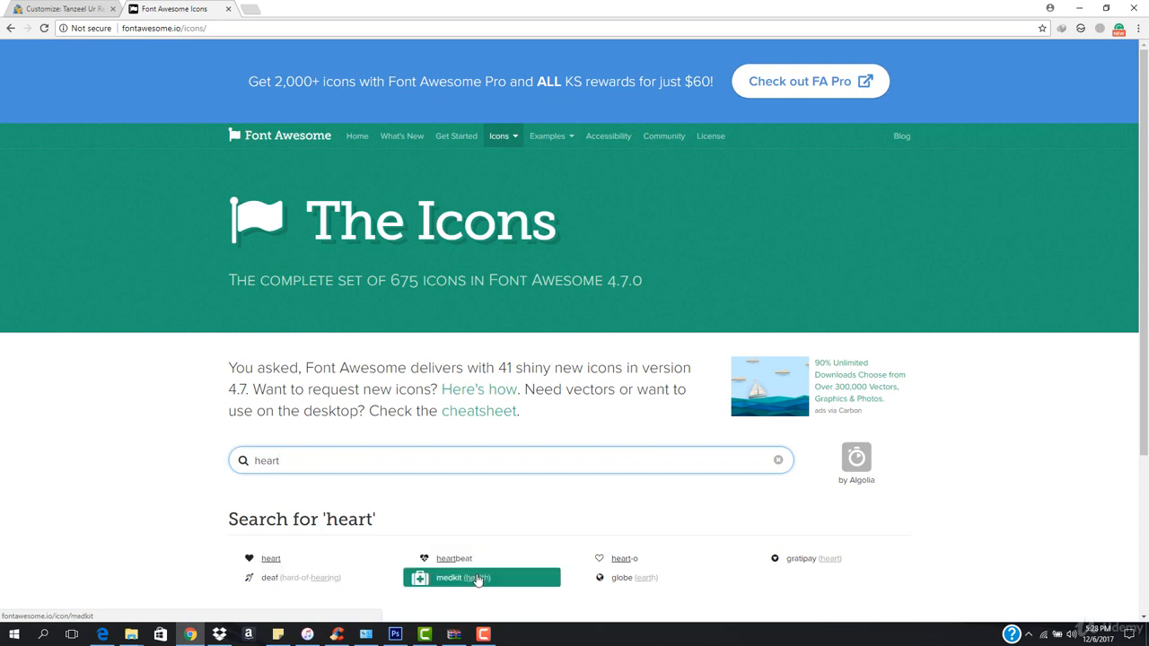
click(271, 559)
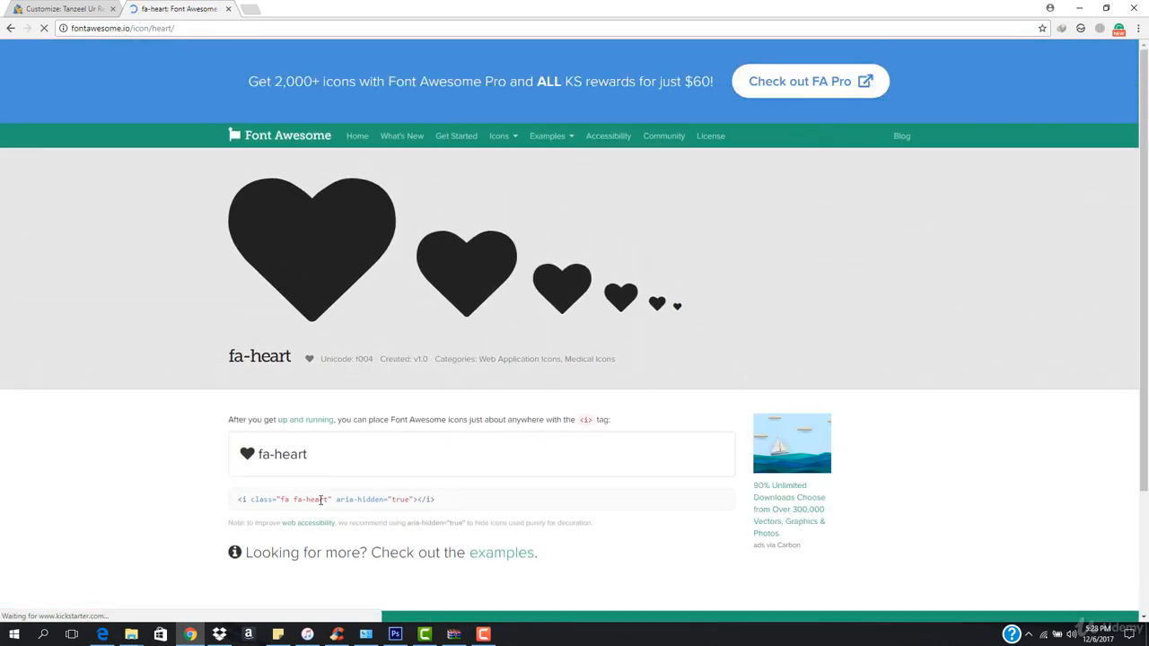
triple_click(325, 498)
key(ctrl+c)
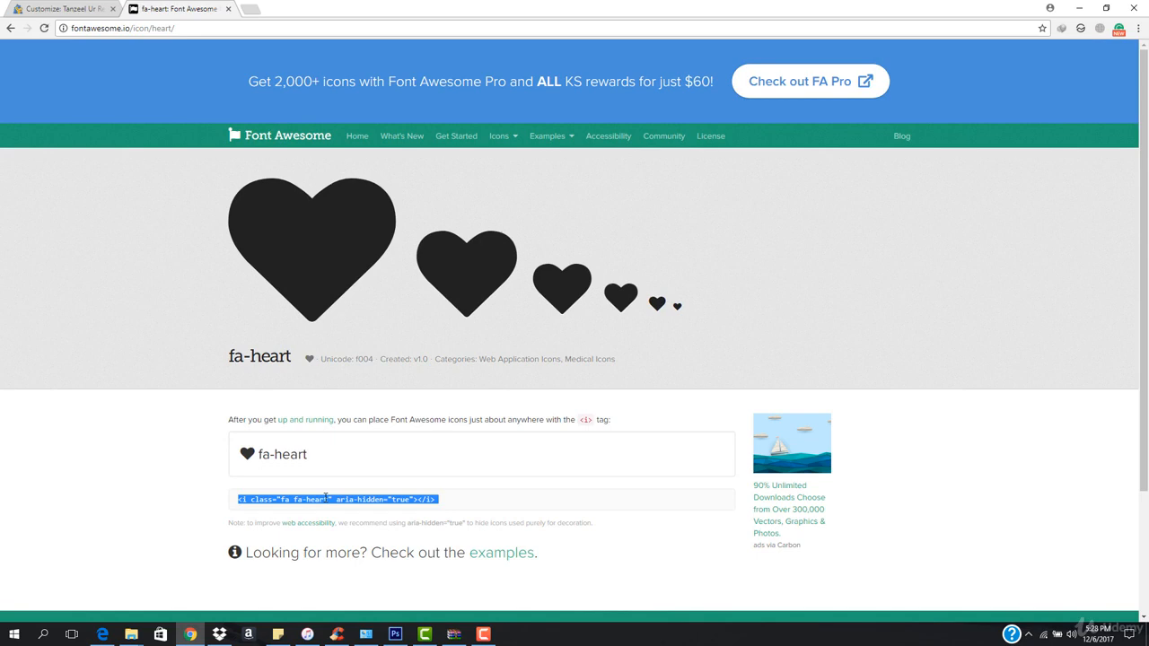
click(320, 256)
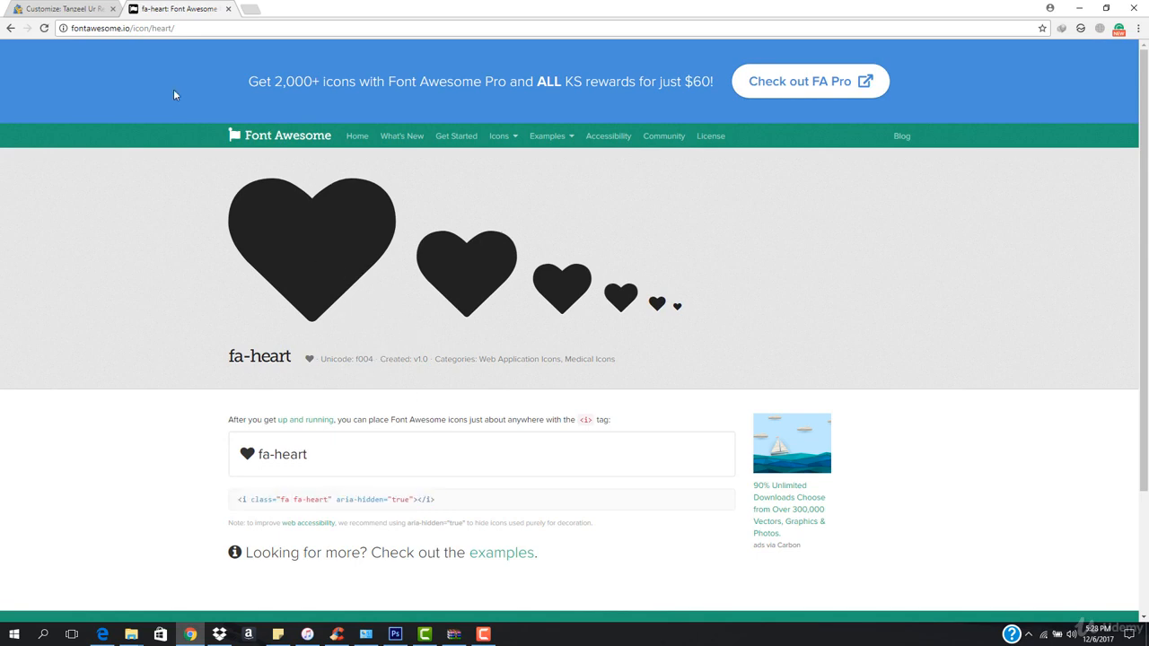
Step: Back in the customizer, paste the heart icon code at the end of the copyright text and change "Designed" to "made"
click(40, 8)
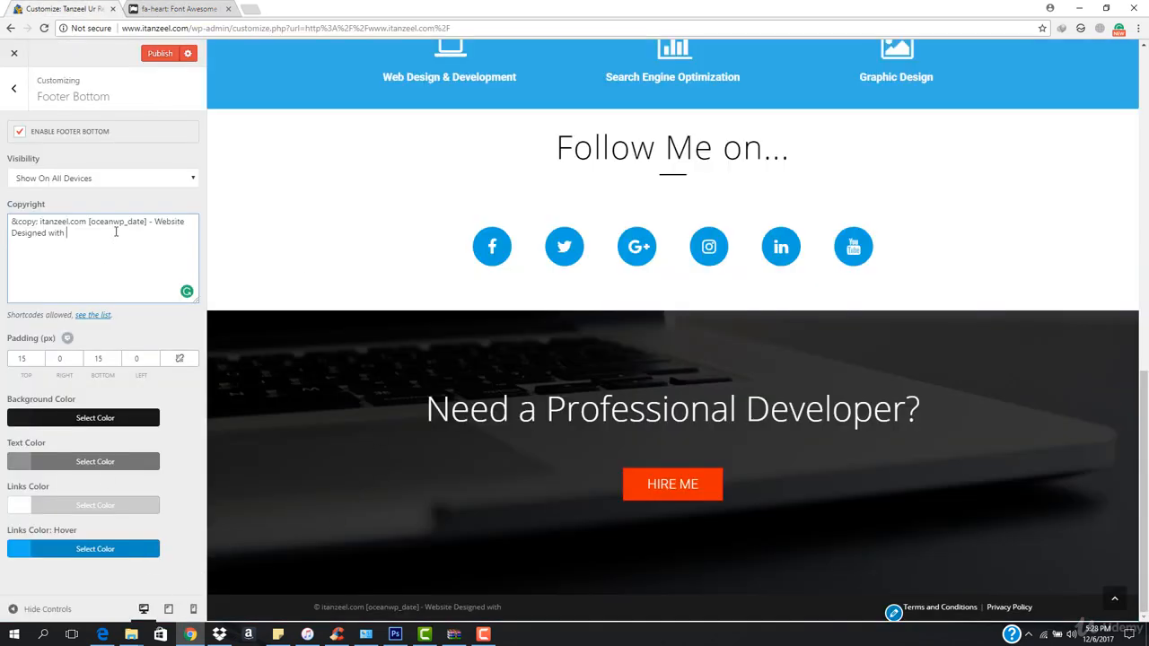
key(ctrl+v)
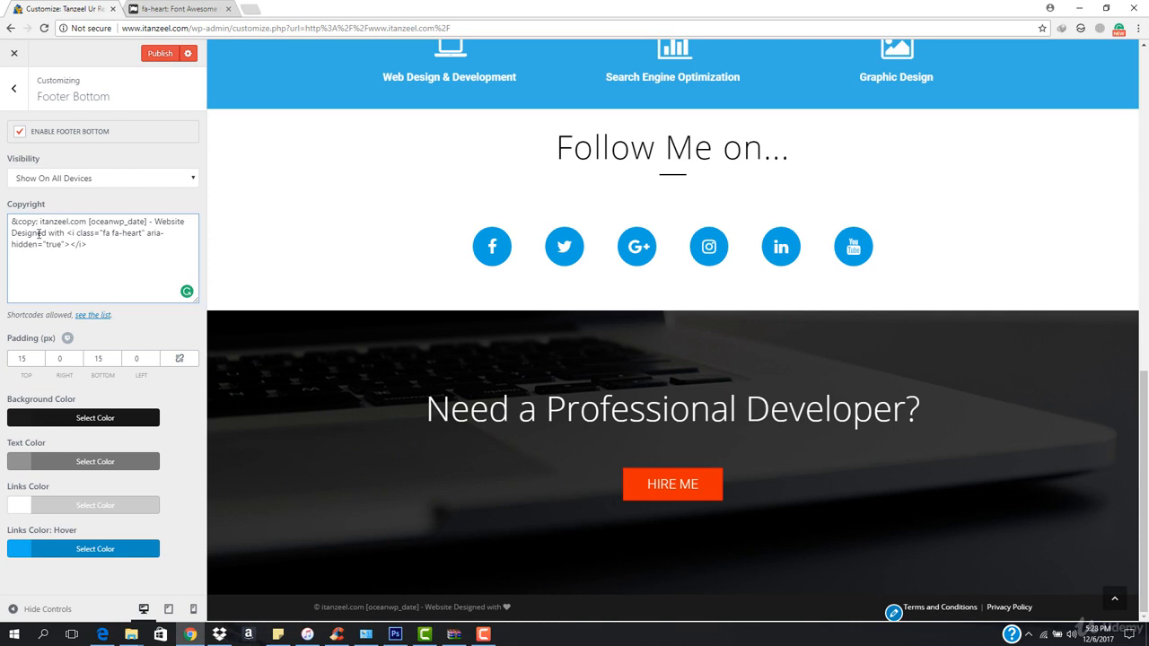
drag(45, 233, 11, 230)
text(made)
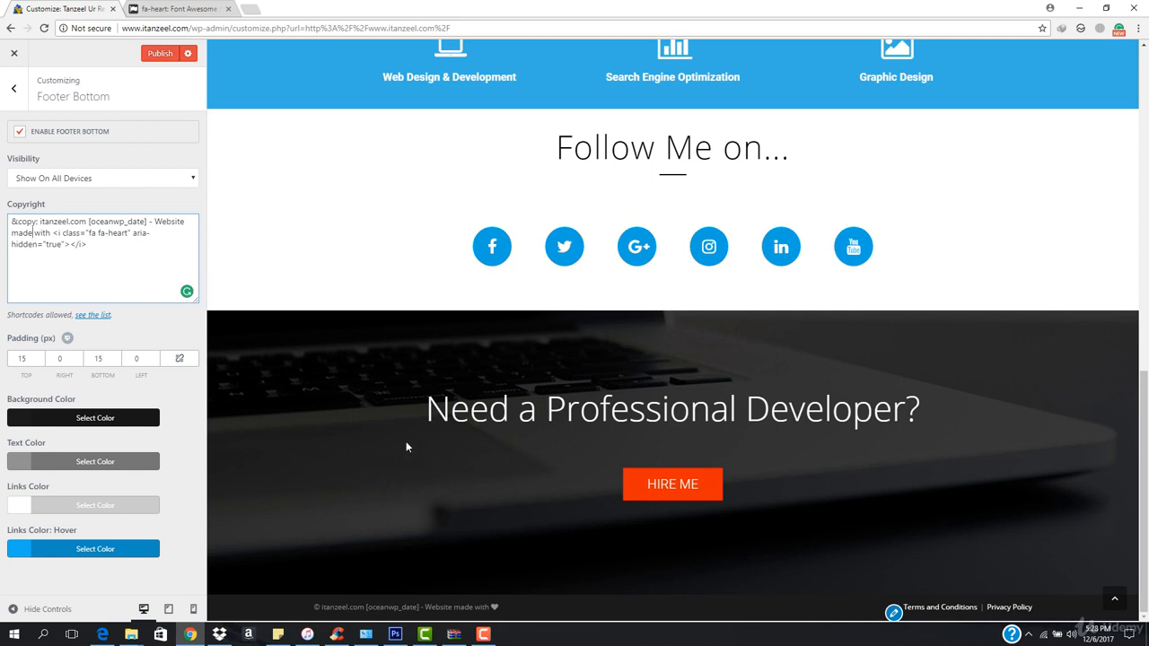
Step: Publish the footer changes and check the footer on the live site, itanzeel.com, in a new browser tab
click(155, 54)
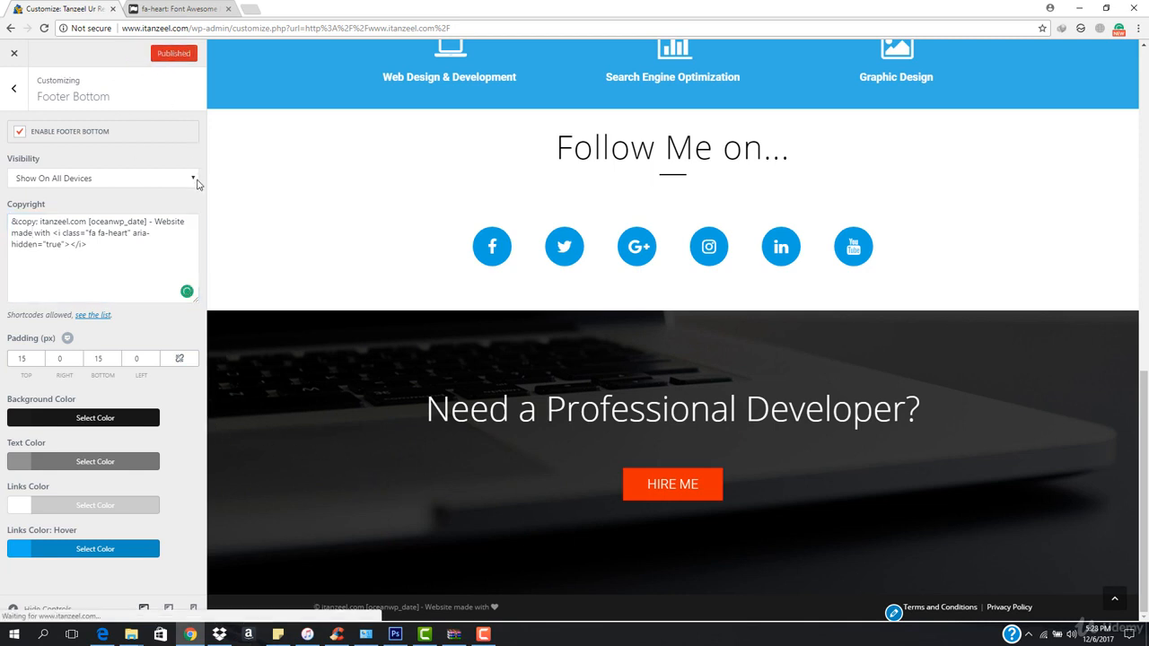
click(252, 9)
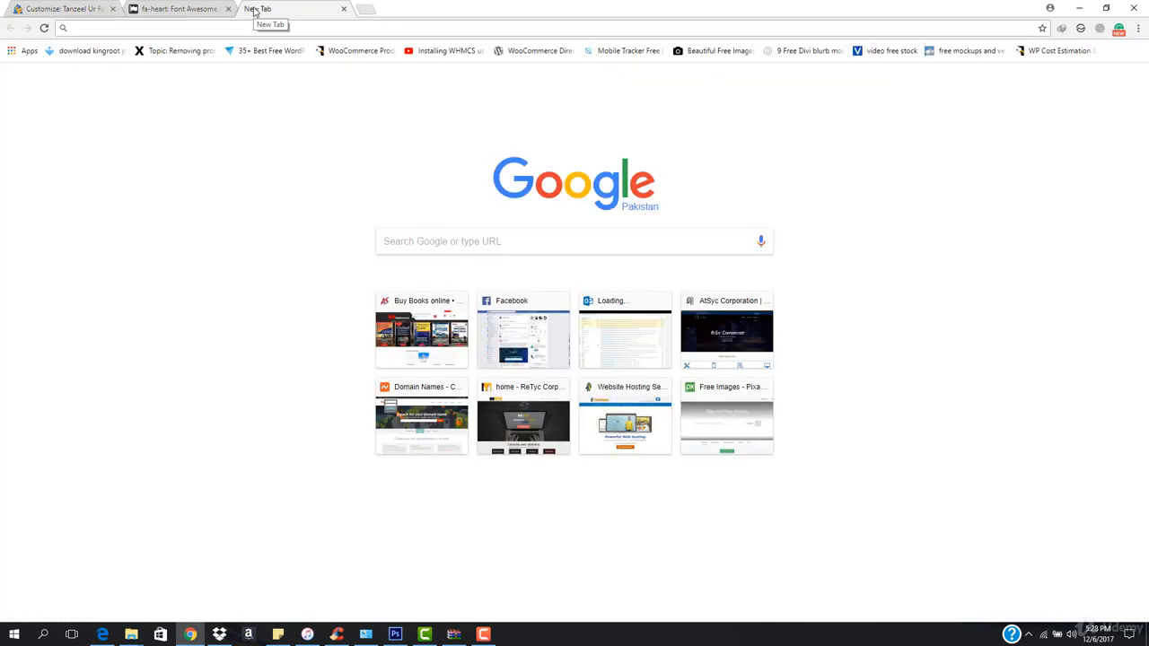
text(itanzeel.com)
key(Return)
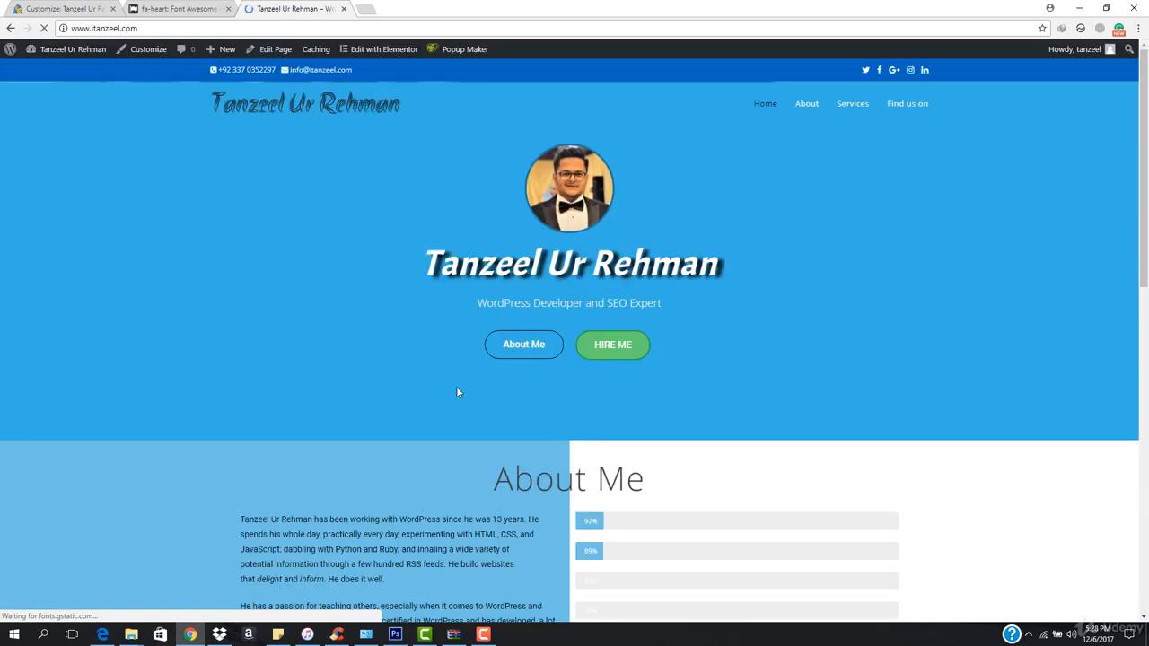
scroll(453, 413, down, 9)
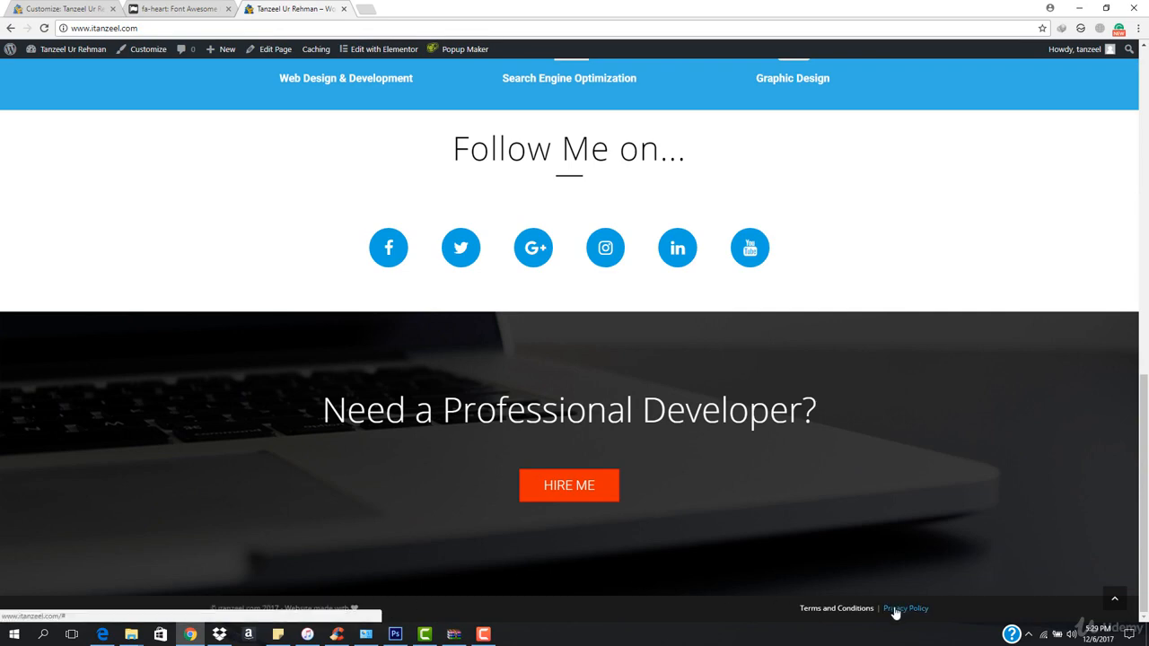
Step: Test the About Me button in the homepage banner and look through the live page down to the footer
scroll(602, 444, up, 5)
scroll(590, 427, up, 4)
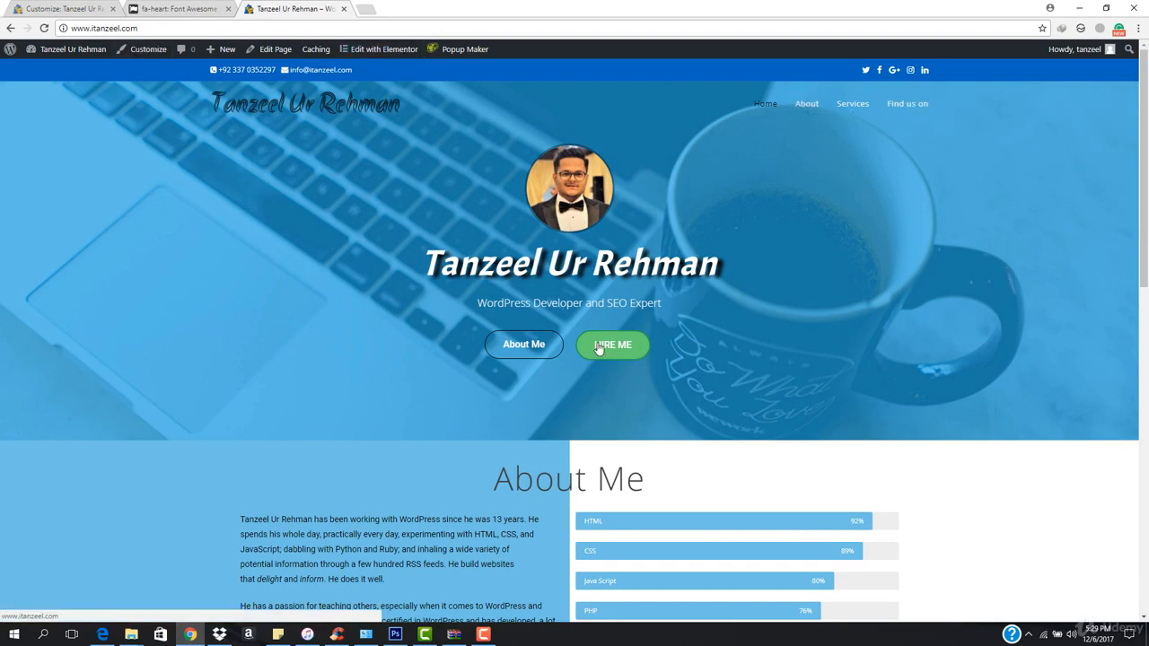
click(520, 348)
scroll(520, 351, down, 5)
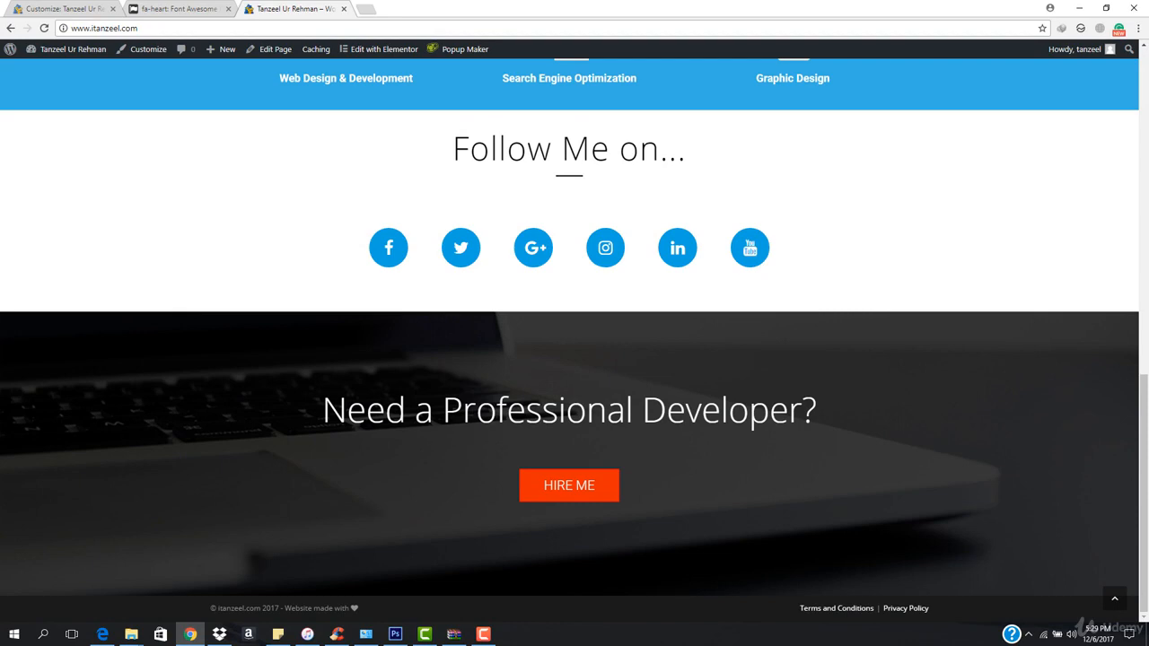
scroll(573, 444, up, 5)
scroll(573, 430, up, 2)
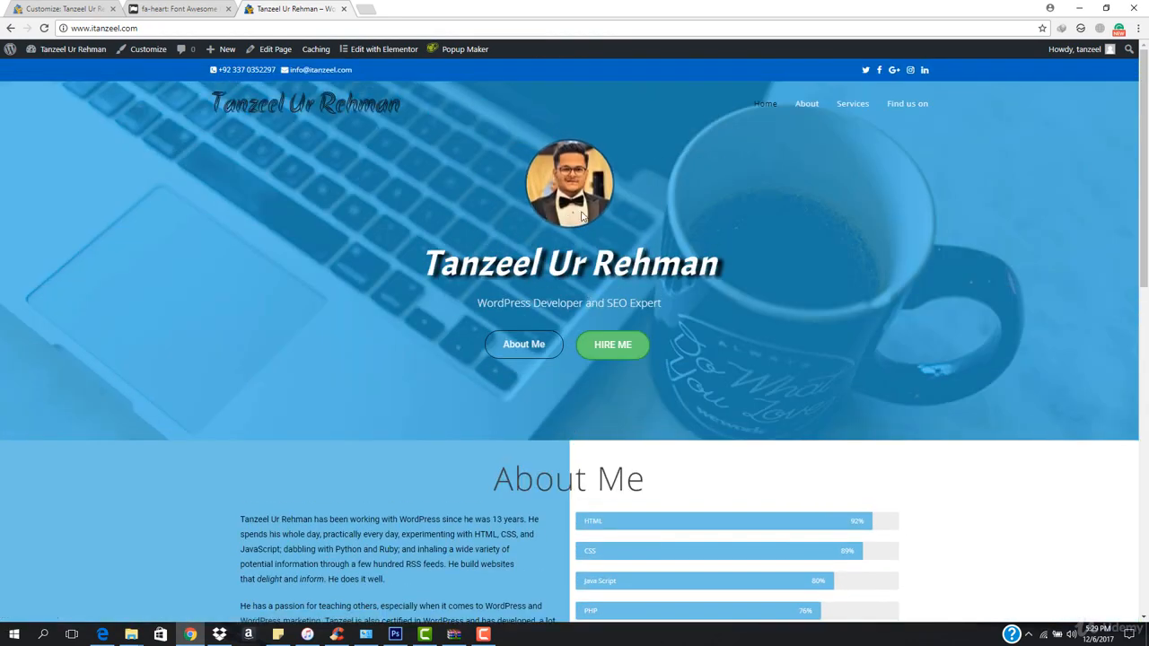
Step: Close the customizer and Font Awesome tabs, and look over the live homepage from banner to footer
click(112, 8)
click(113, 9)
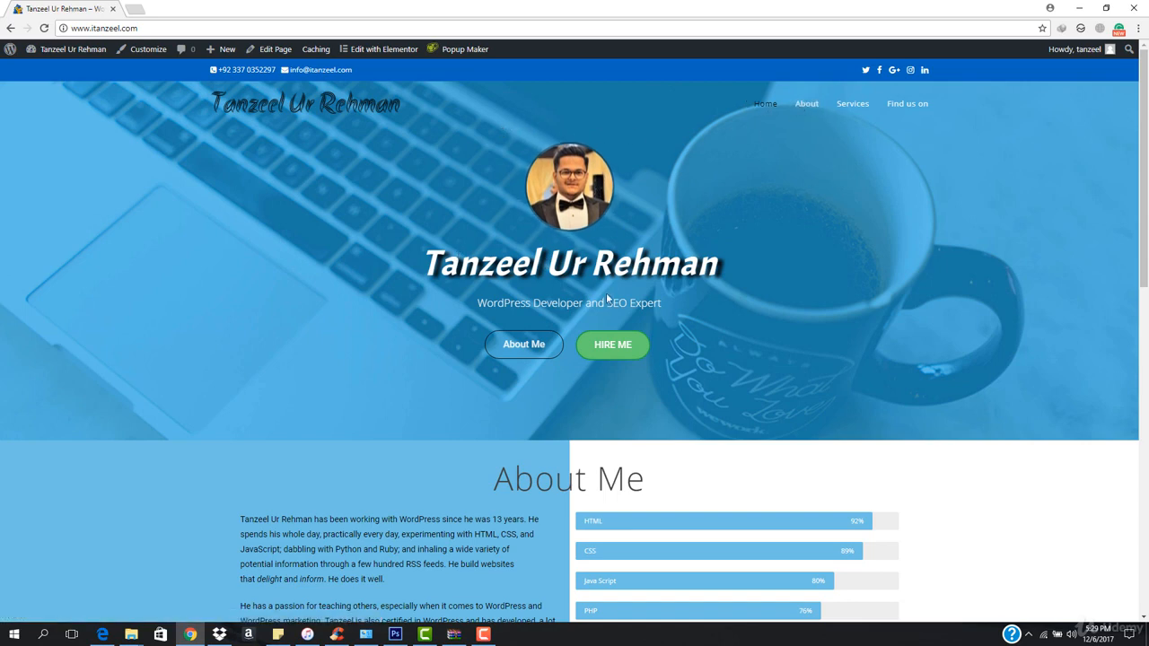
scroll(611, 300, down, 5)
scroll(611, 301, down, 4)
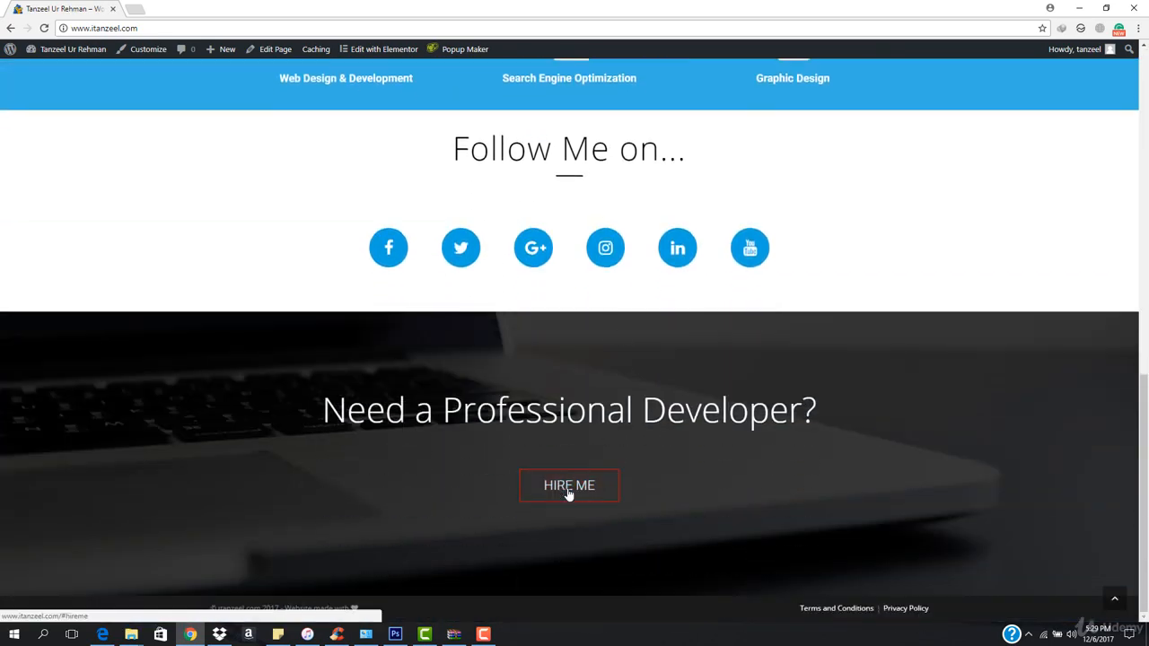
scroll(503, 444, up, 9)
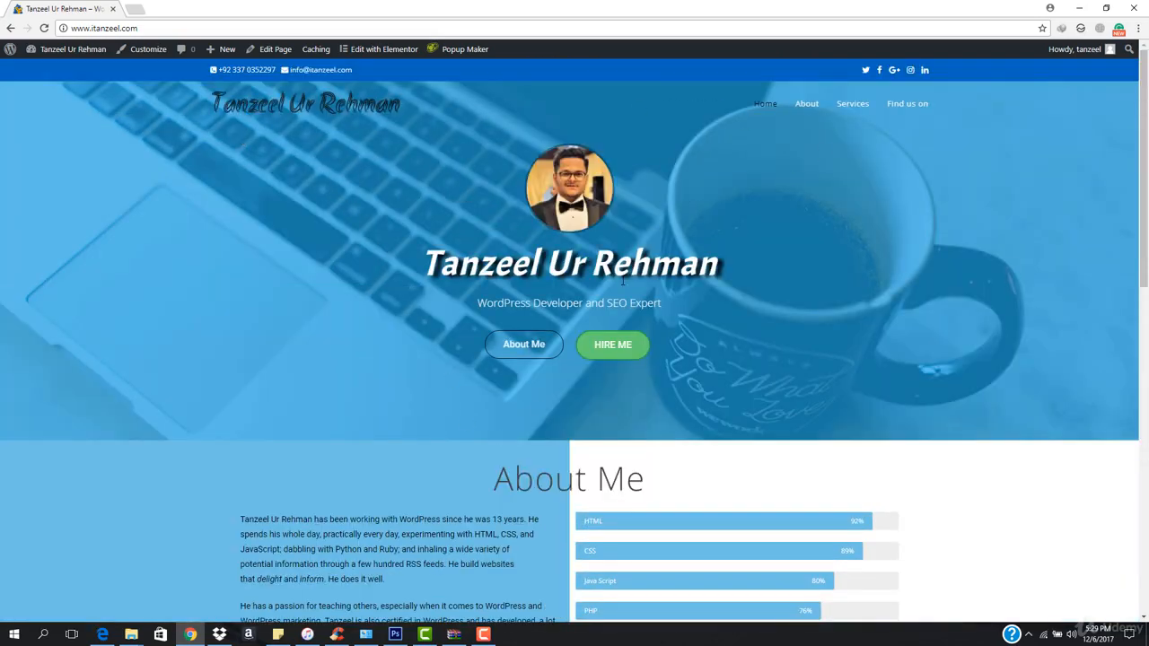
scroll(544, 446, down, 1)
scroll(544, 445, down, 8)
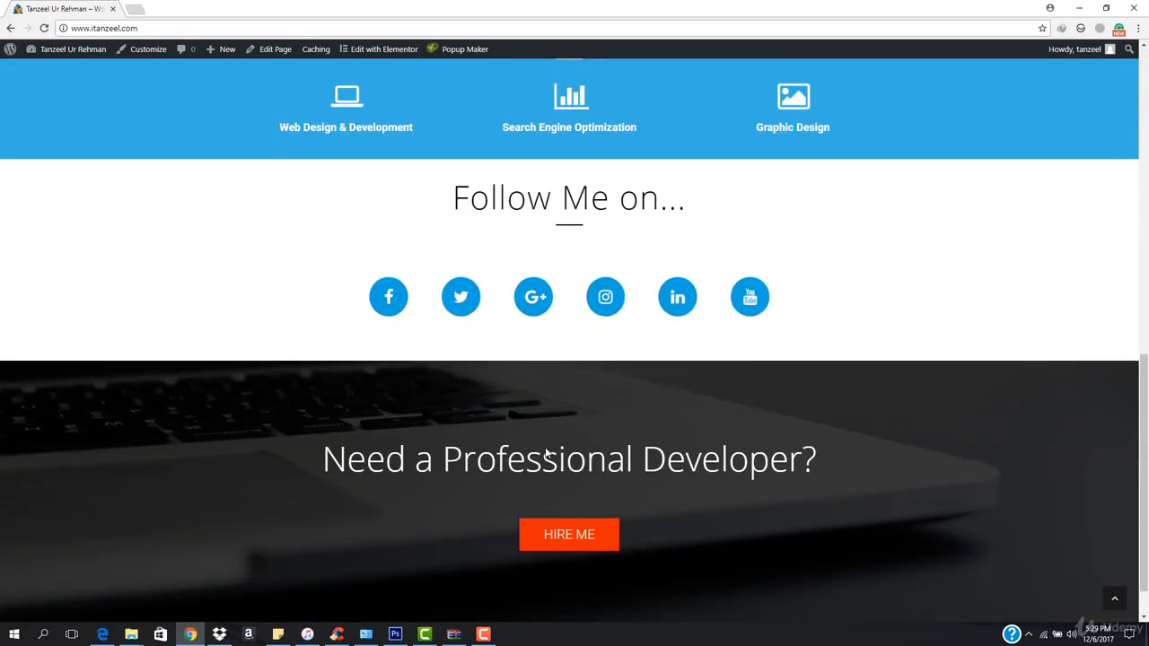
scroll(545, 446, up, 3)
scroll(545, 446, up, 6)
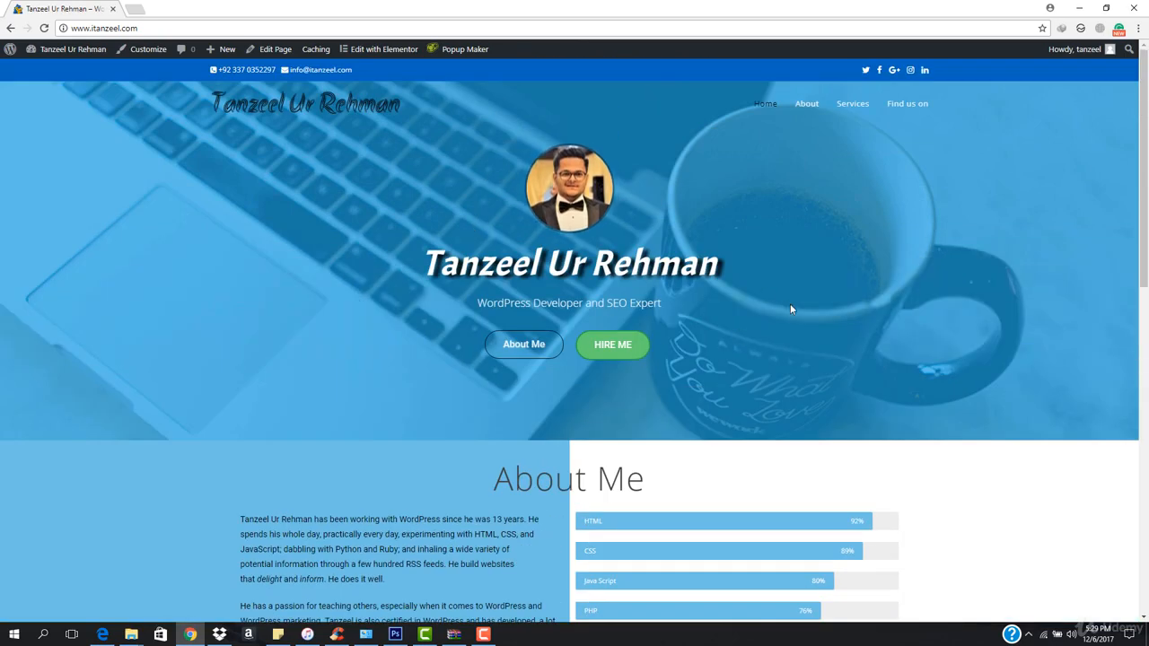
Step: Test the banner's HIRE ME button and examine the About Me, What I can do!, Follow Me on and Need a Professional Developer? sections
click(619, 351)
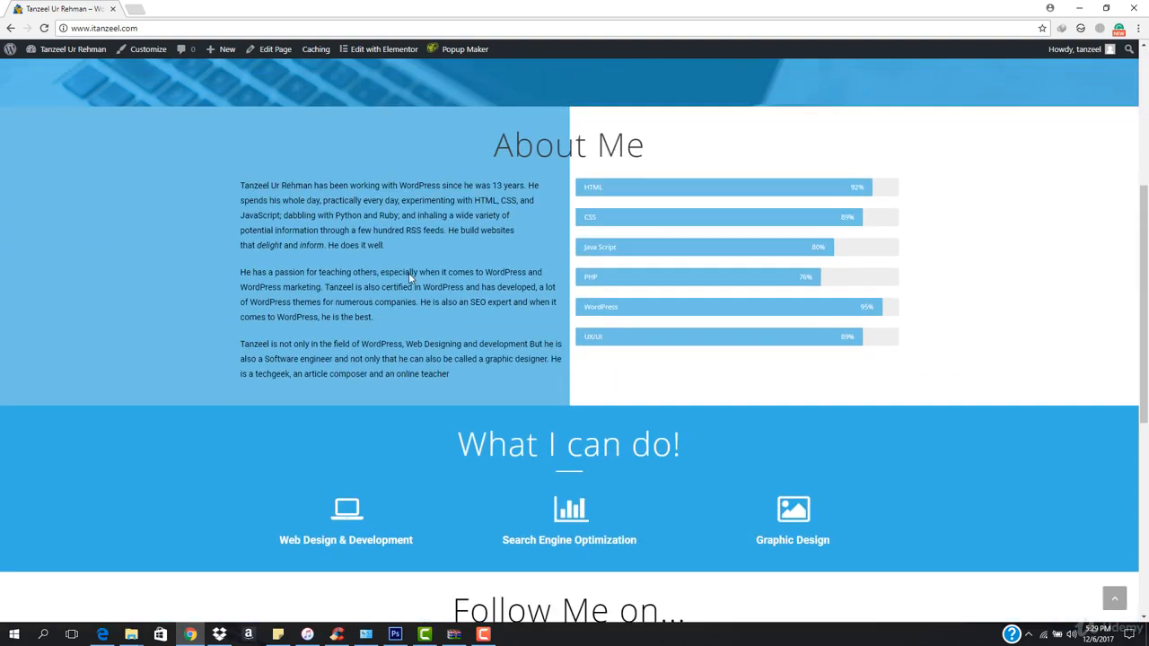
scroll(537, 343, down, 2)
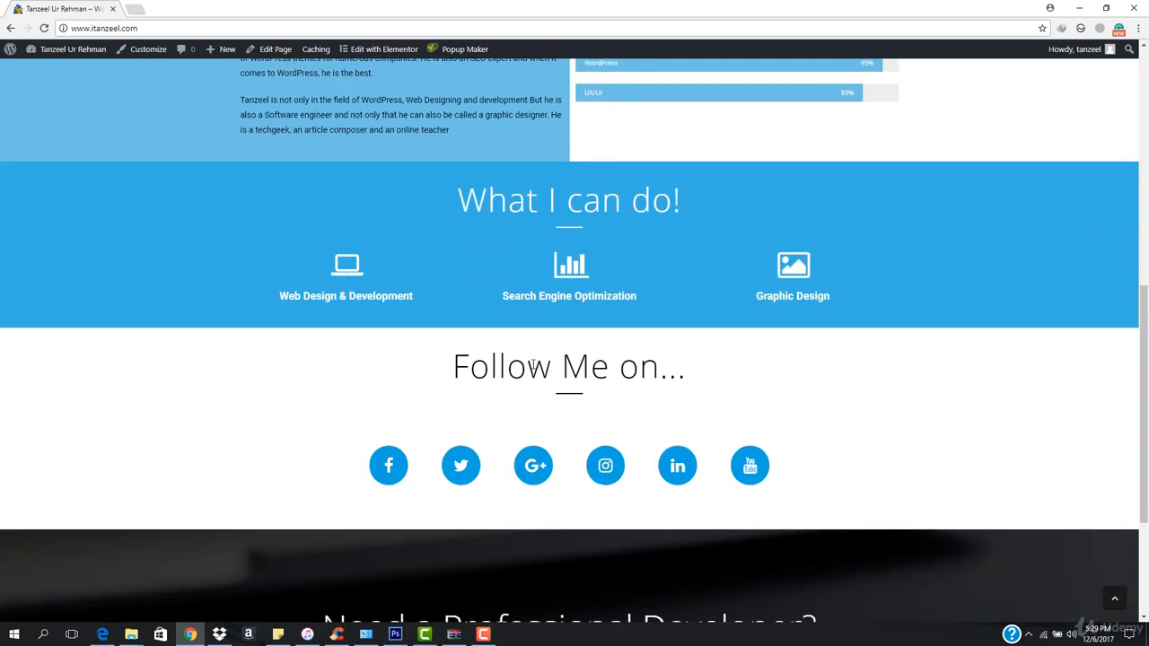
scroll(526, 377, up, 5)
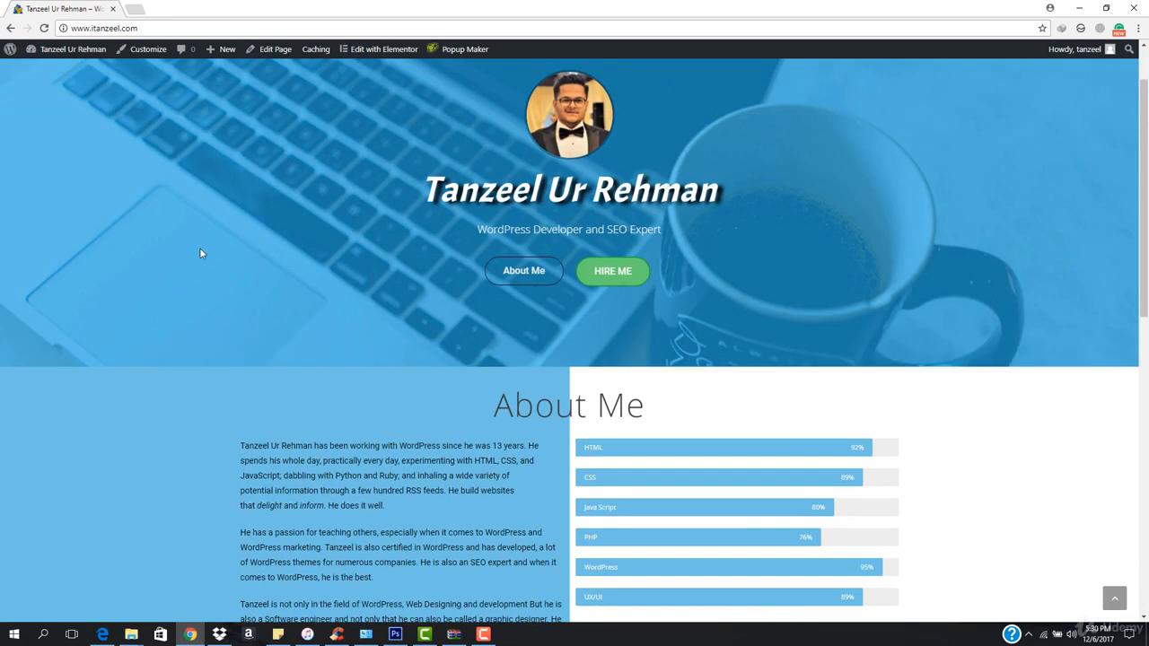
scroll(176, 403, down, 2)
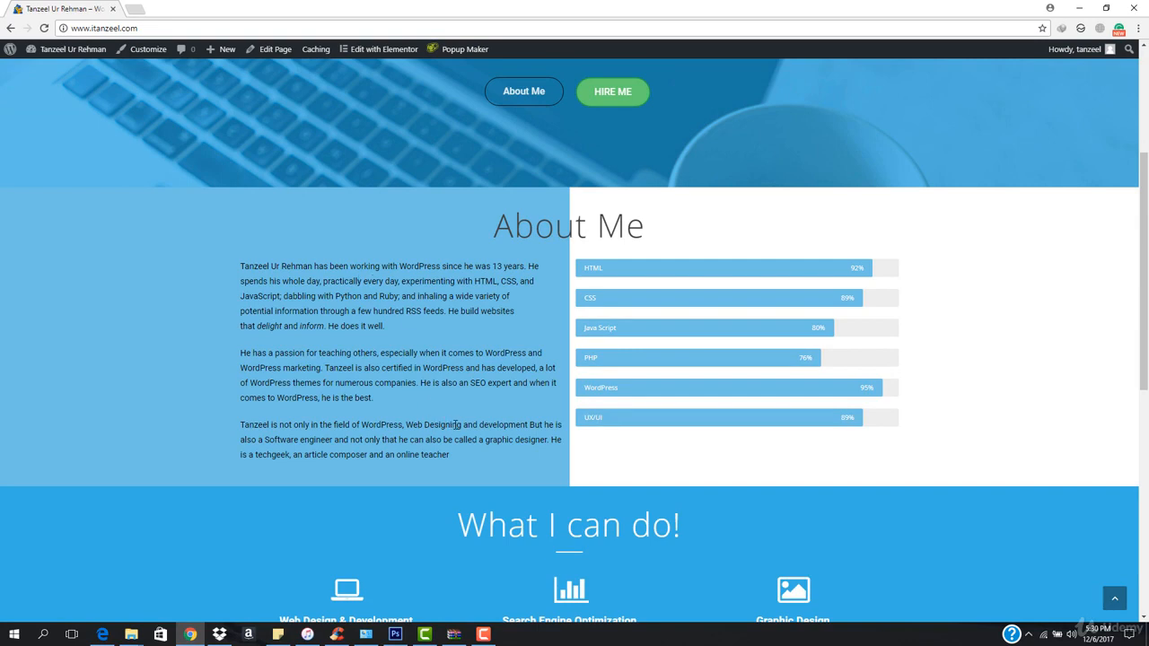
scroll(456, 425, down, 6)
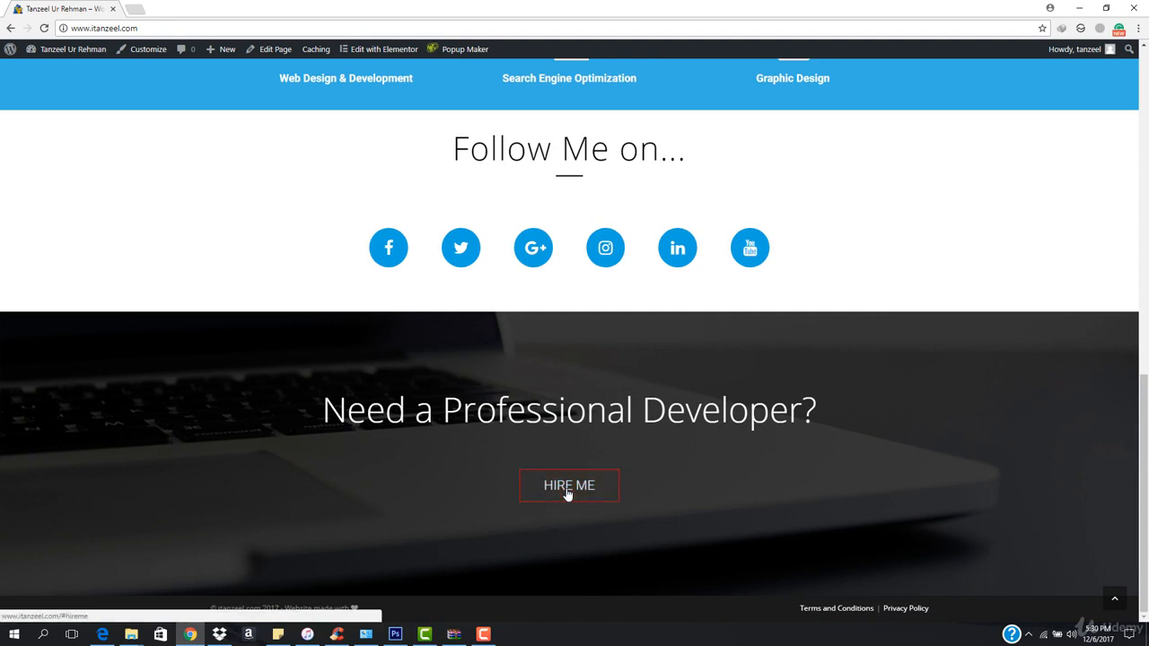
scroll(547, 503, up, 2)
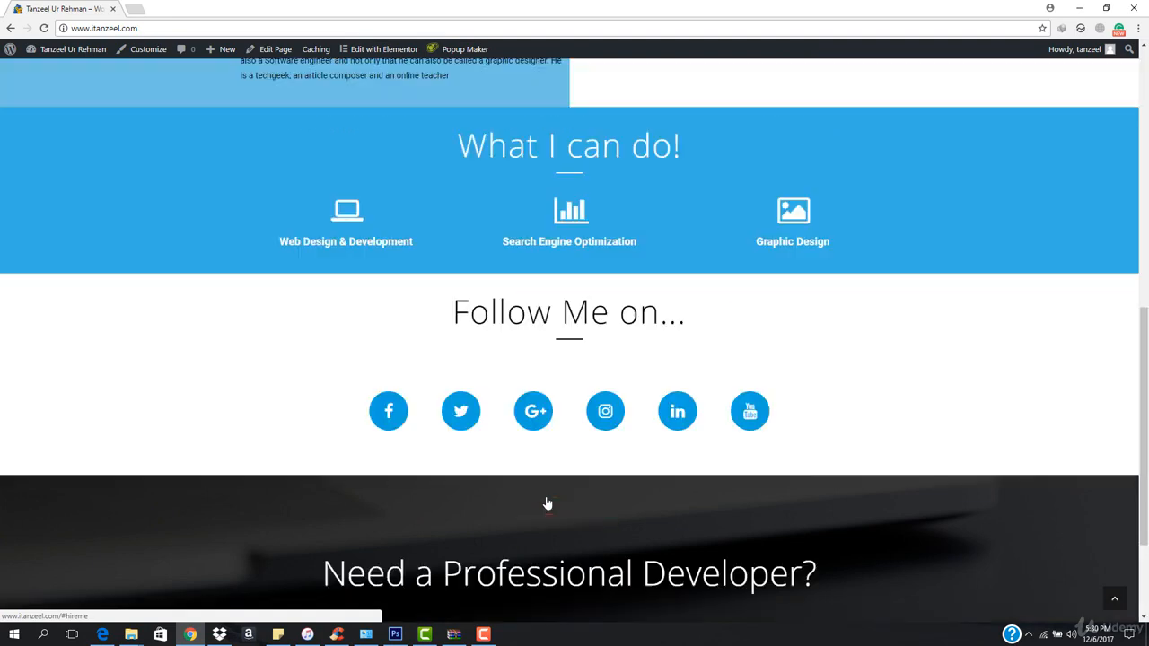
scroll(547, 503, up, 7)
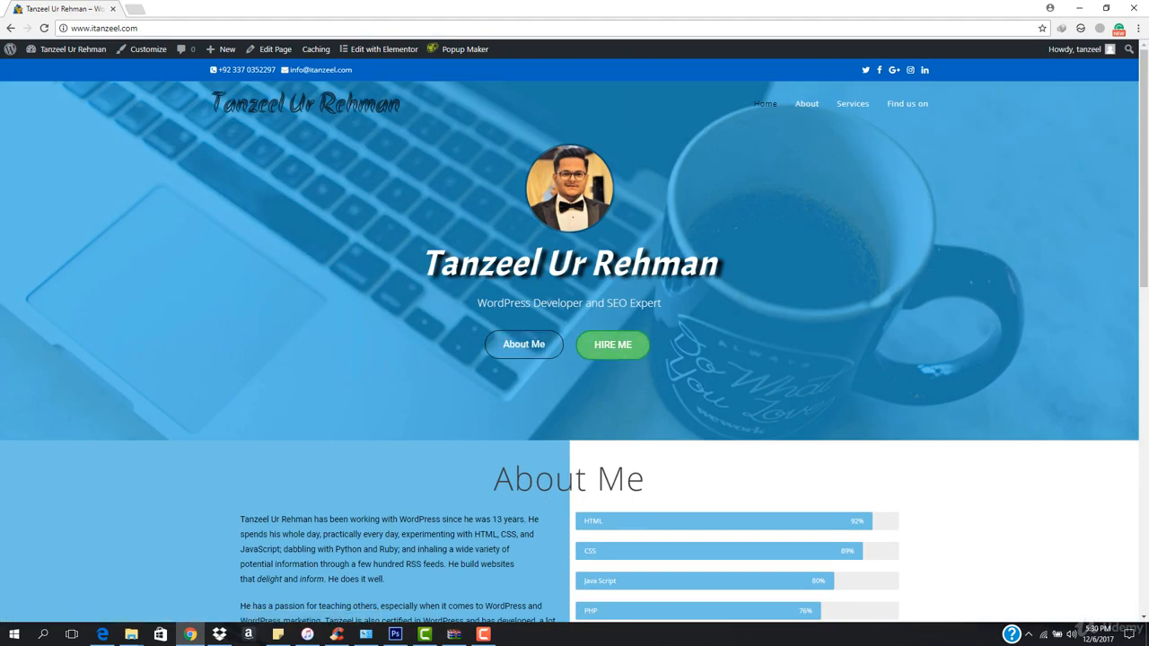
Step: Test the About link in the site navigation and review the finished homepage down to the footer's copyright line and policy links
click(807, 104)
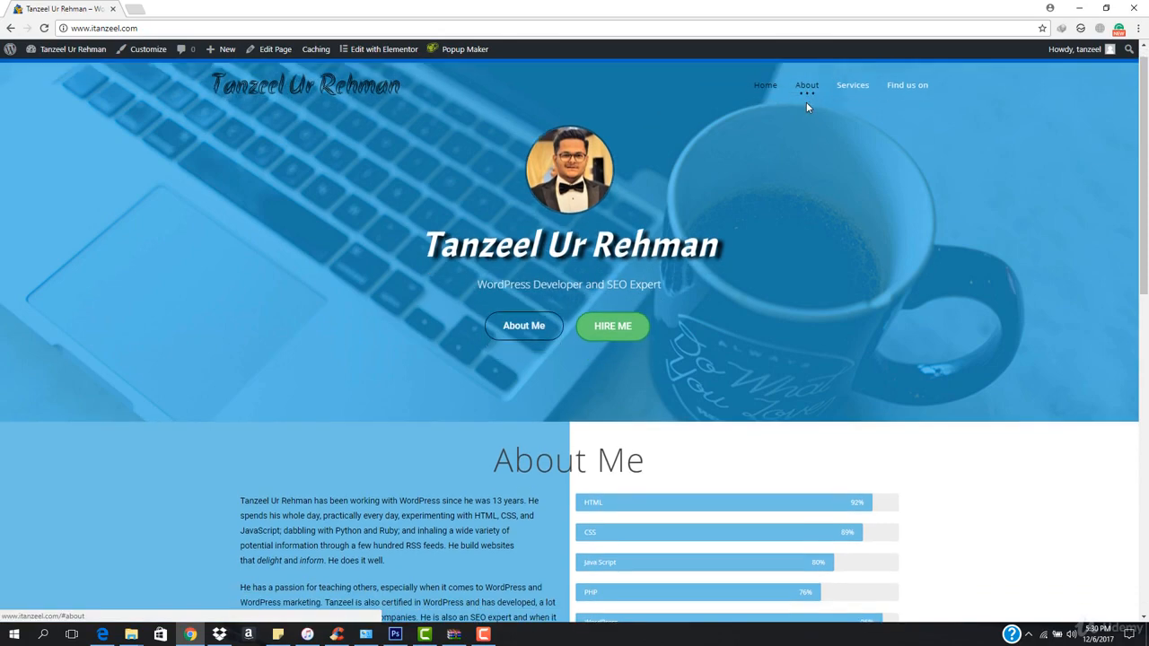
scroll(792, 277, down, 4)
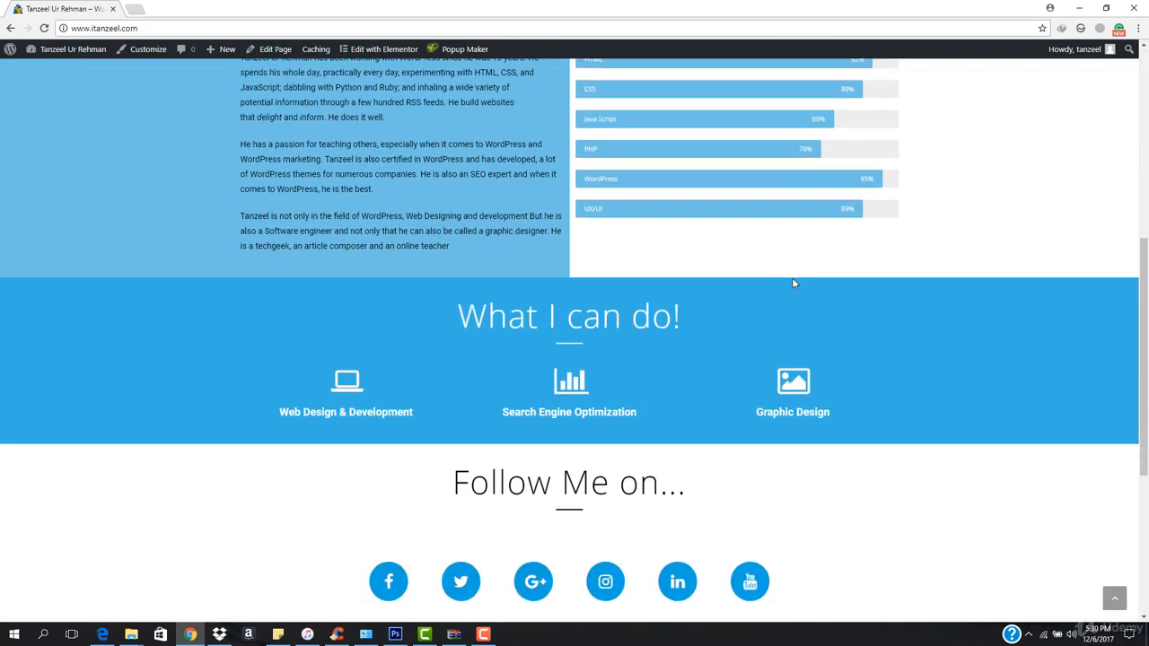
scroll(794, 283, down, 1)
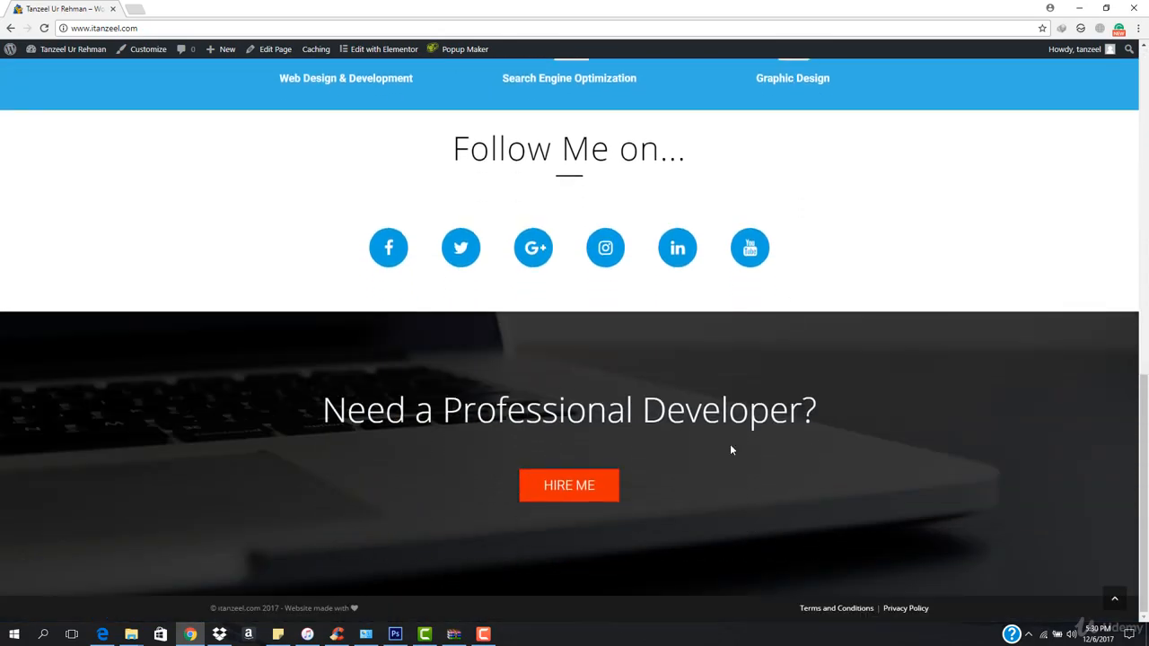
scroll(730, 445, up, 10)
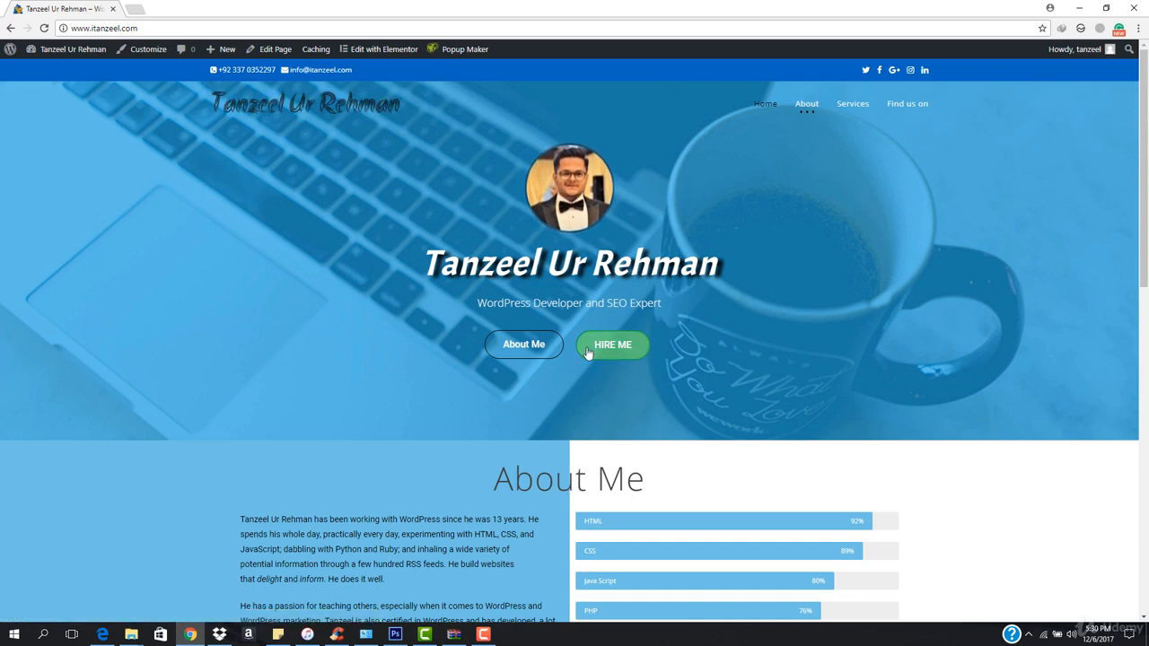
scroll(601, 425, down, 9)
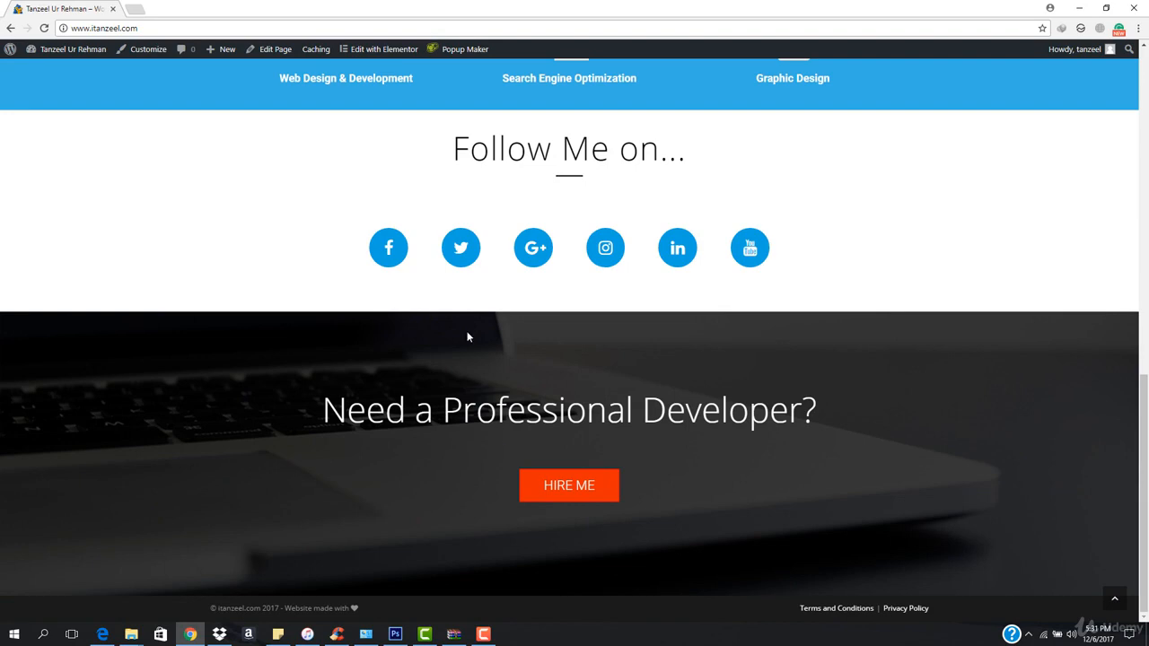
scroll(436, 320, up, 6)
scroll(434, 315, up, 3)
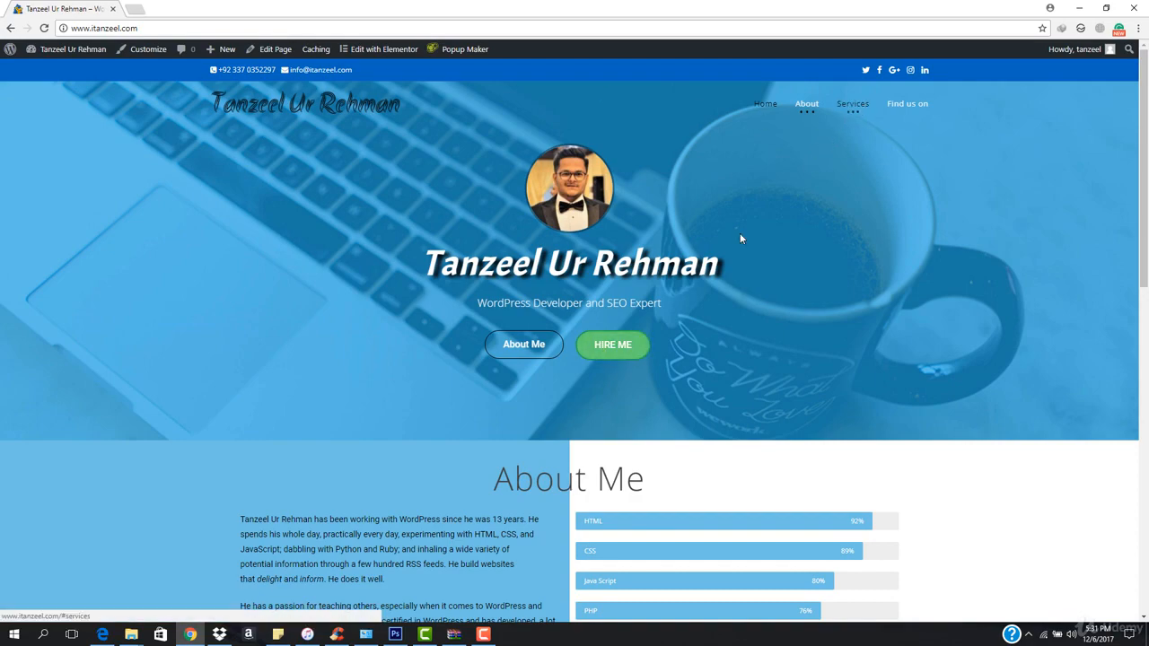
scroll(564, 325, down, 12)
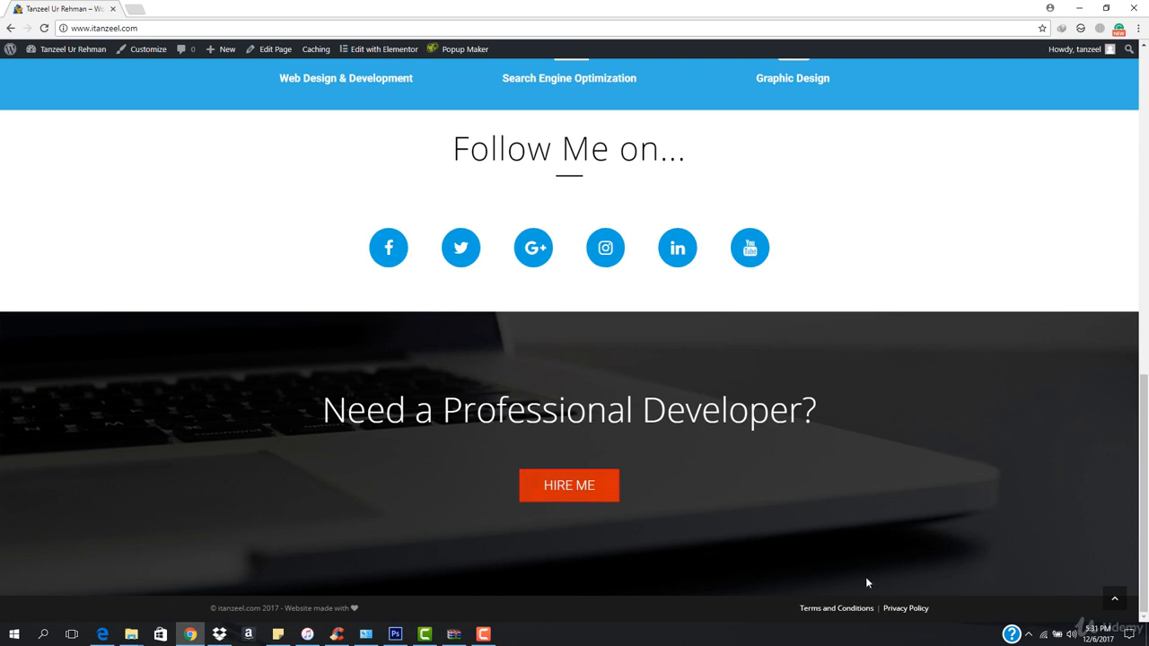